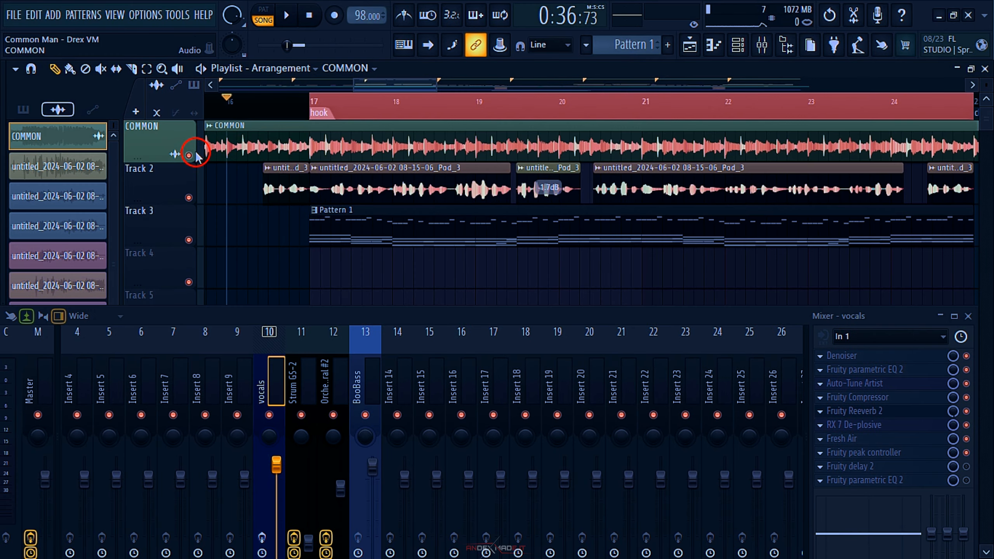
Play the reference song briefly from bar 16, stop playback, and mute the COMMON playlist track
key(space)
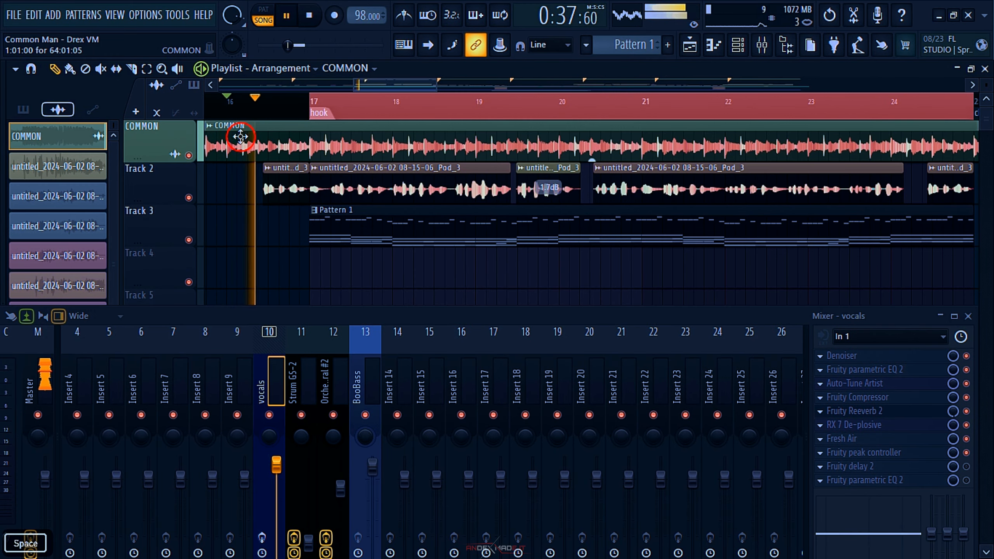
key(space)
click(199, 148)
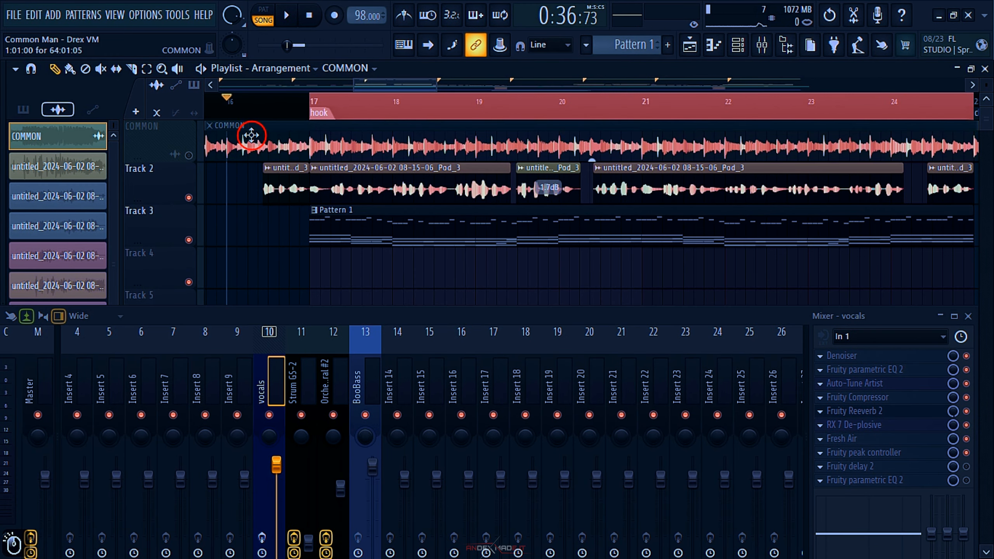
key(t)
click(273, 134)
key(p)
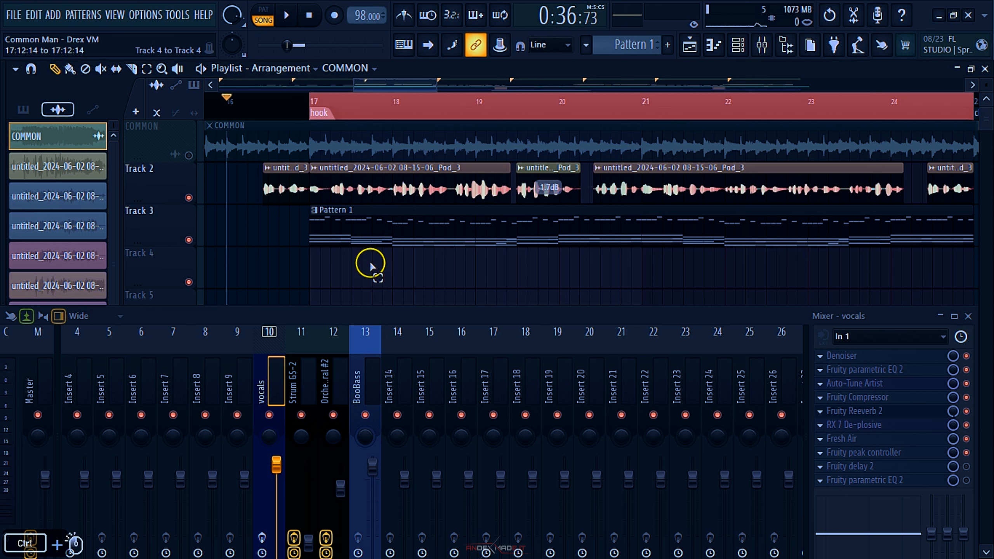
Mute the vocals on Track 2 and play Pattern 1 on its own from the hook at bar 17
click(324, 113)
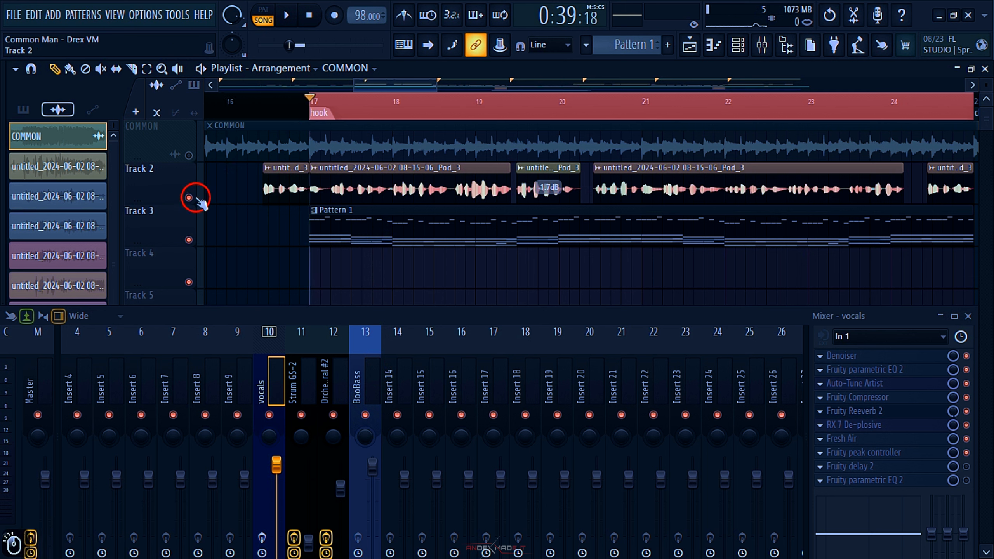
click(190, 197)
key(space)
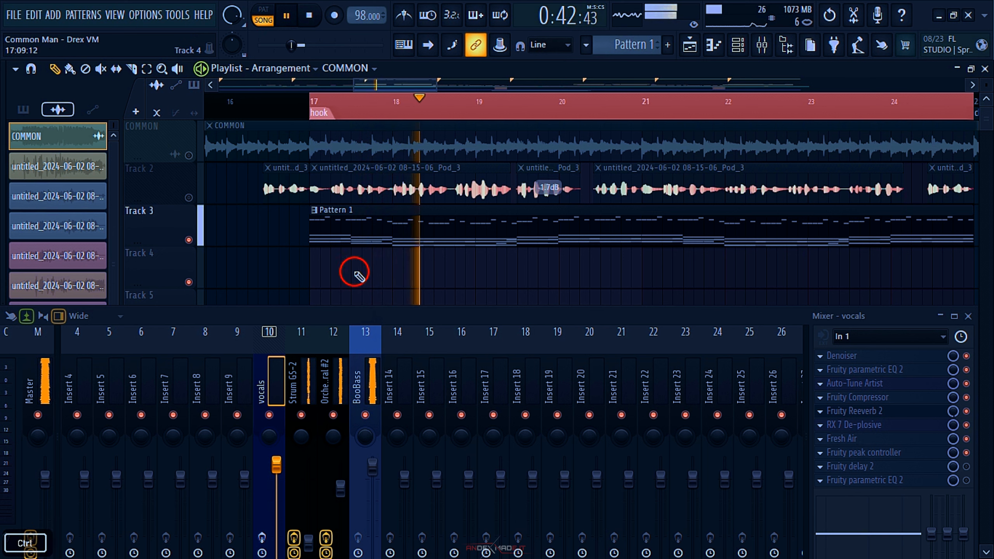
key(space)
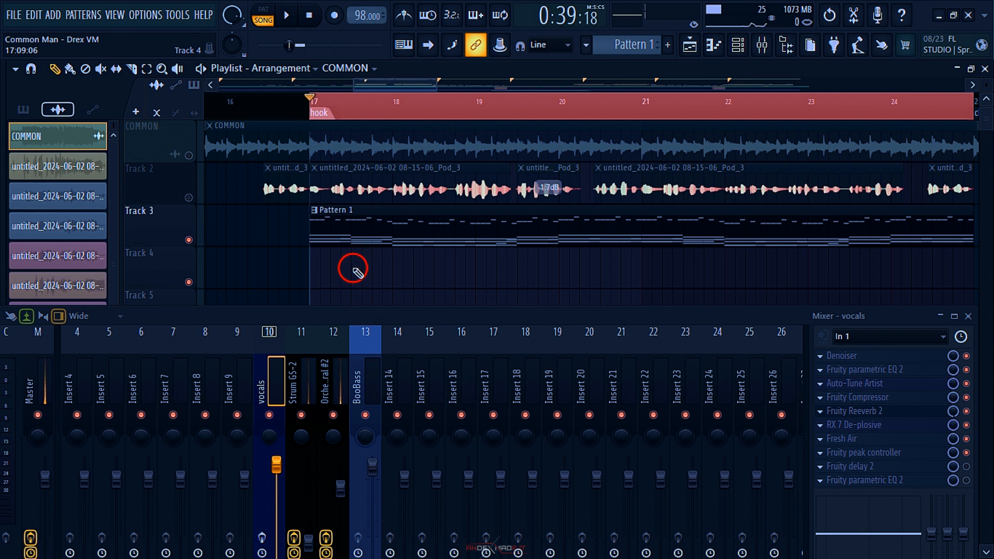
ctrl+scroll(302, 278, down, 1)
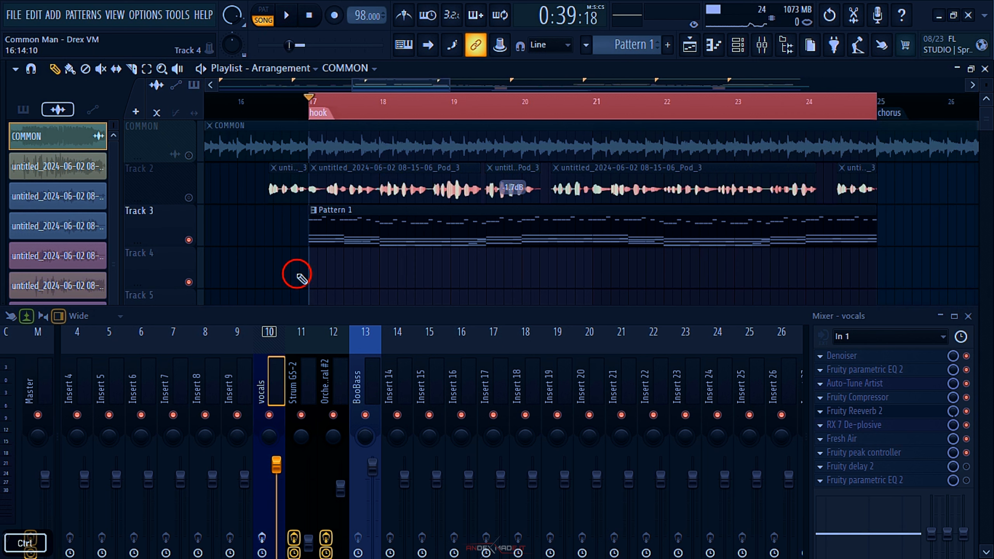
drag(323, 269, 319, 269)
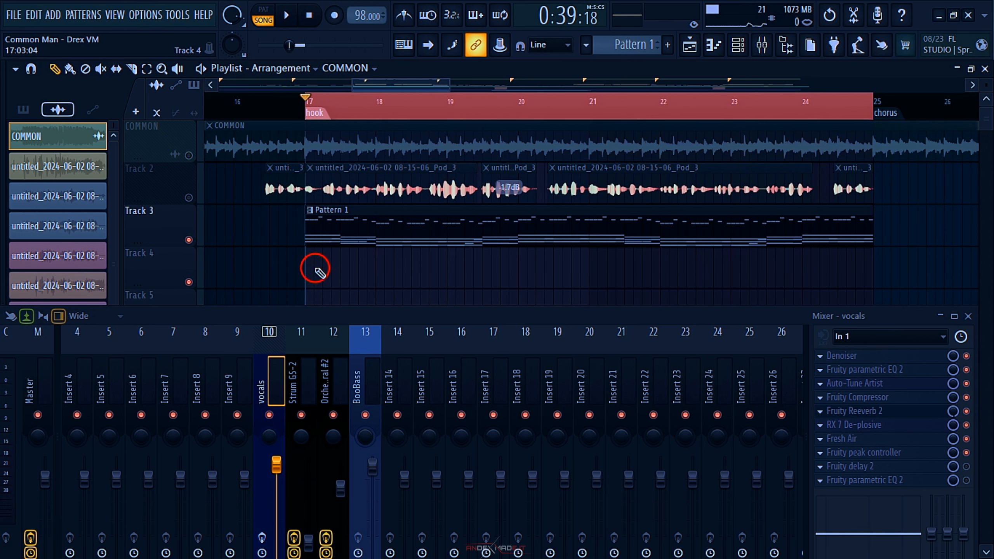
Solo the vocals on Track 2 and play them without effects from just before the hook marker
right_click(189, 198)
click(262, 102)
key(space)
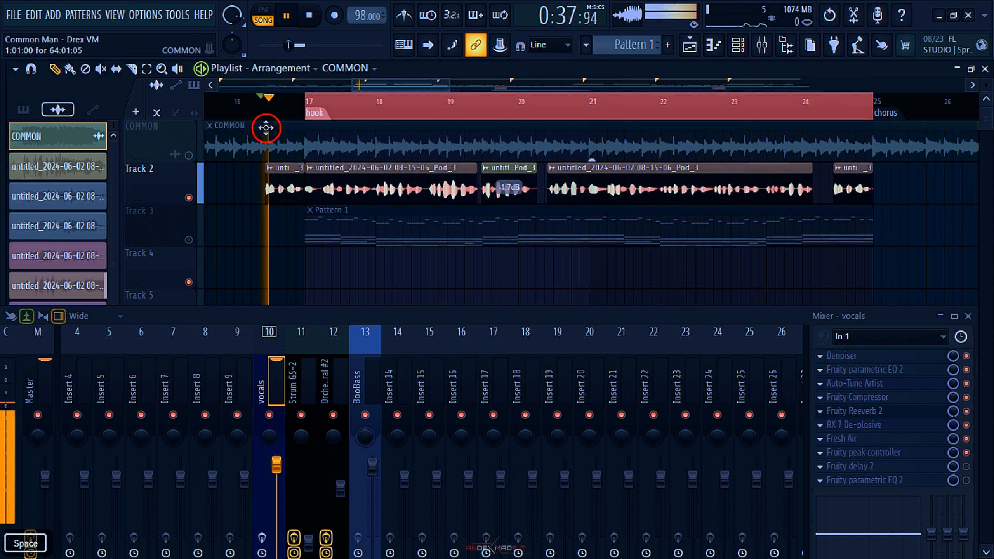
ctrl+click(288, 250)
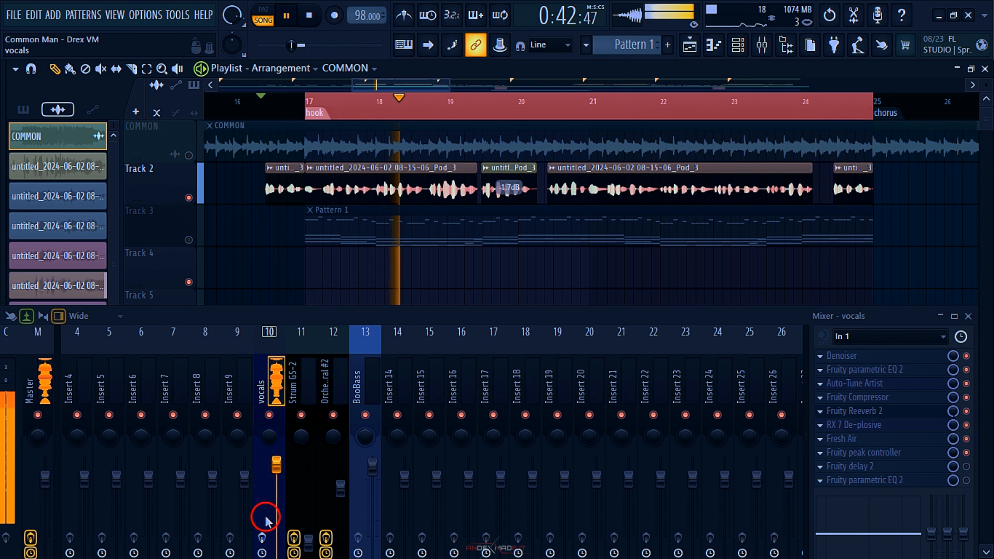
key(space)
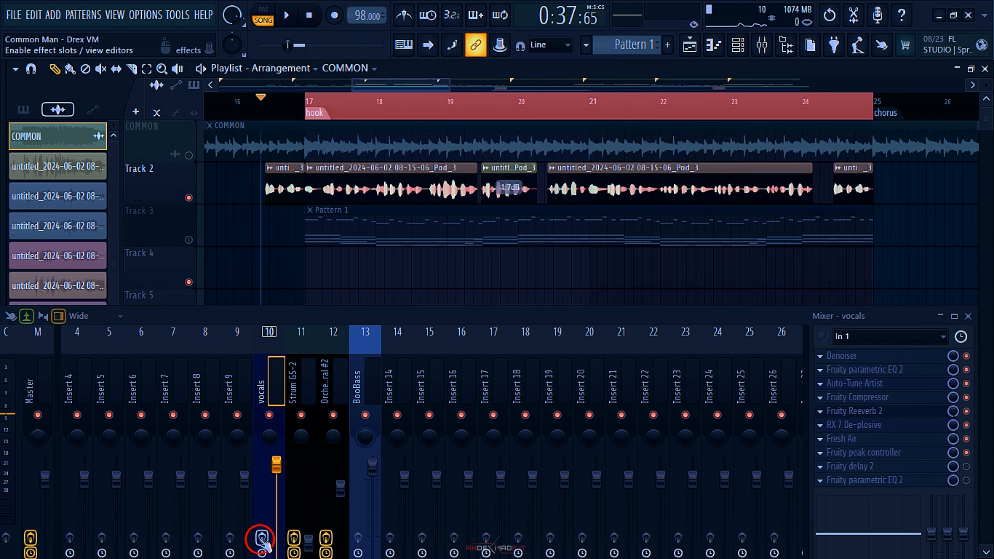
Enable the effects on the vocals mixer track and play the processed vocals from the same position
key(space)
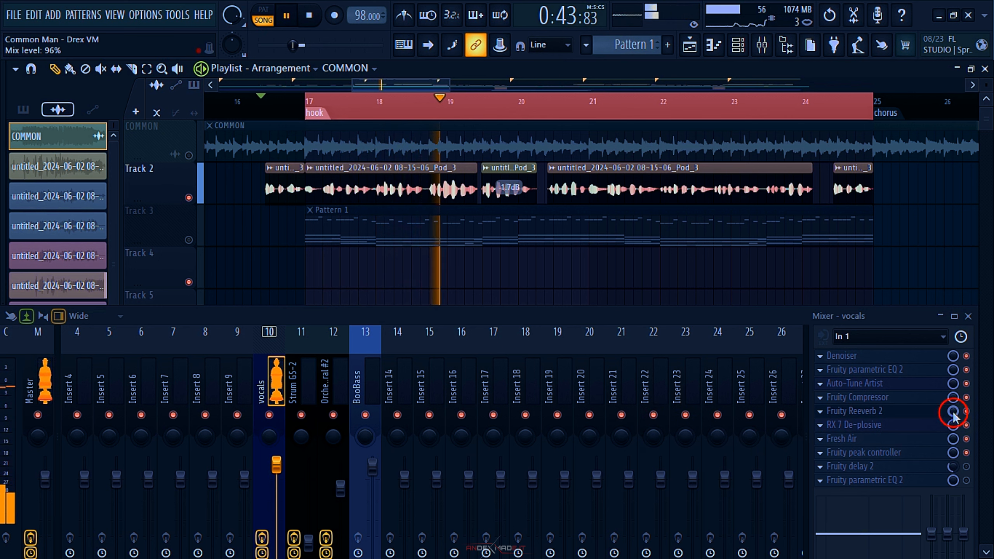
mouse_move(953, 415)
mouse_down()
mouse_move(944, 466)
mouse_move(956, 409)
mouse_up()
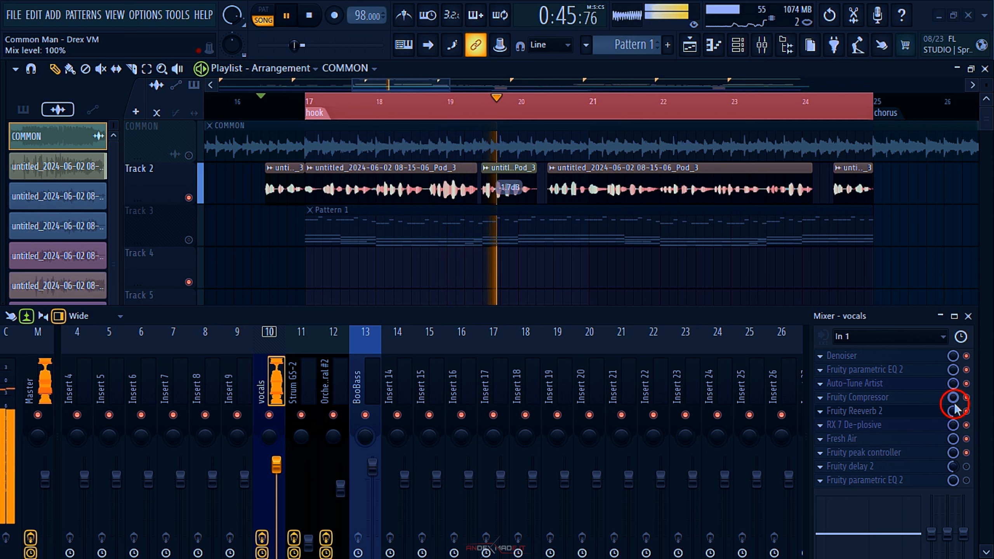
key(space)
Solo the Denoiser slot on the vocals mixer track, then open the plugin and place its window clear of the mixer
drag(820, 320, 822, 309)
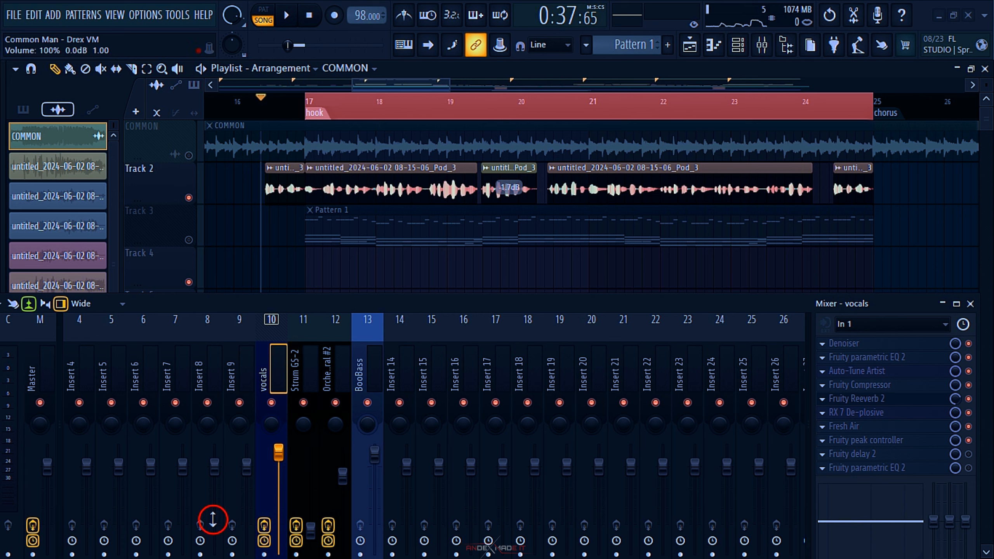
key(ctrl)
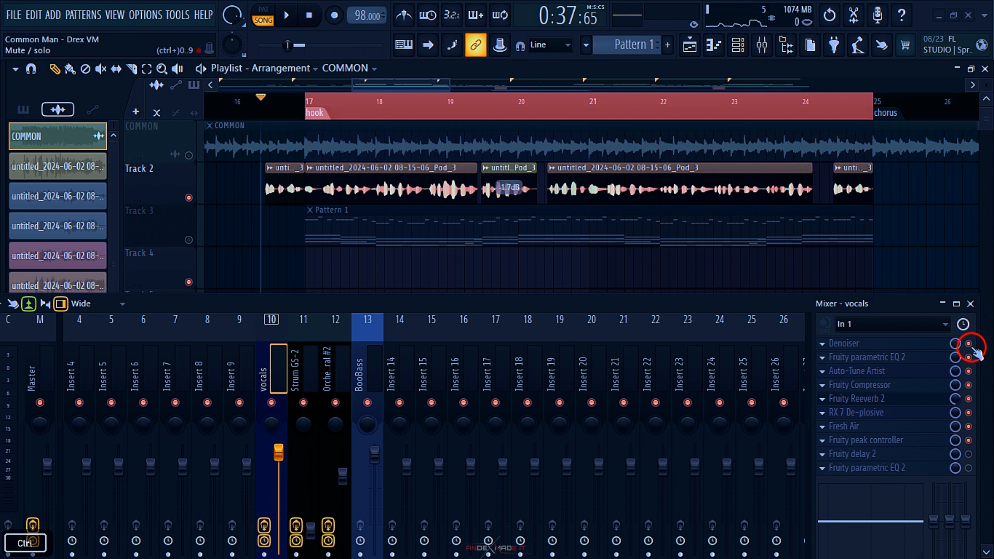
ctrl+click(967, 343)
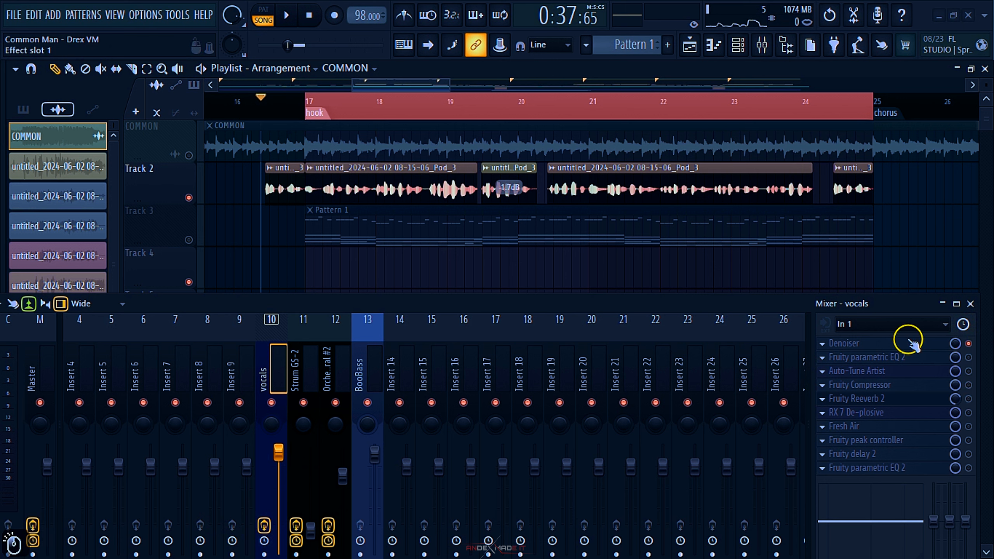
click(909, 342)
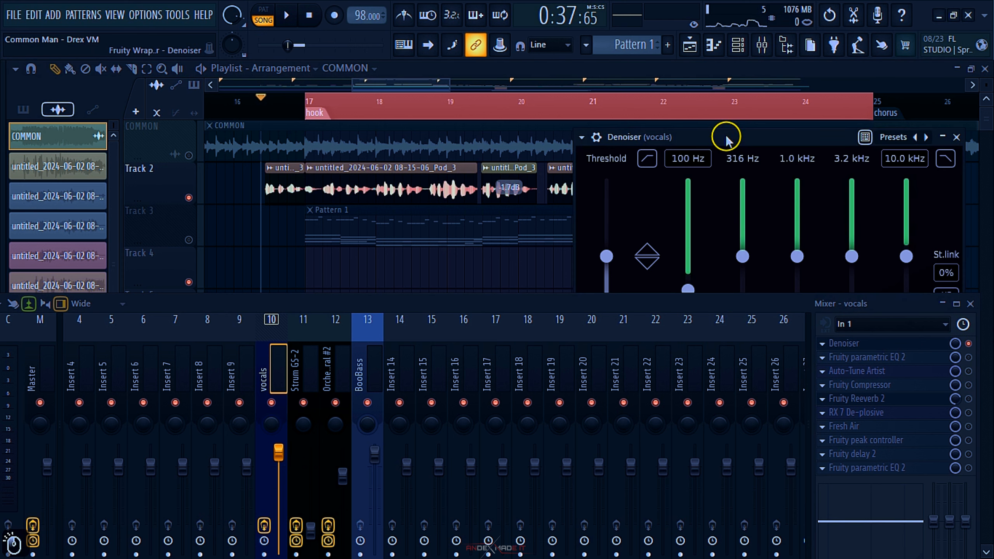
drag(726, 137, 717, 59)
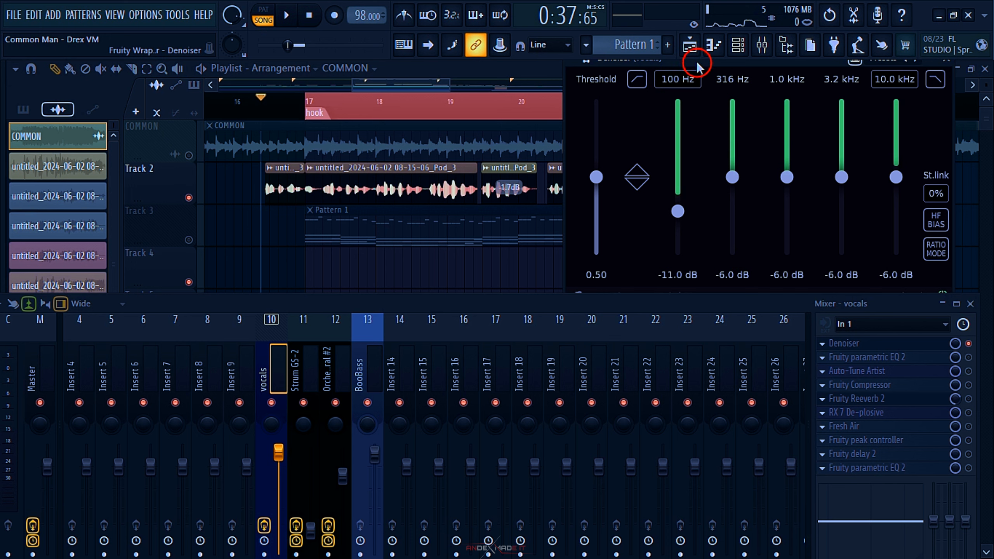
drag(697, 65, 668, 80)
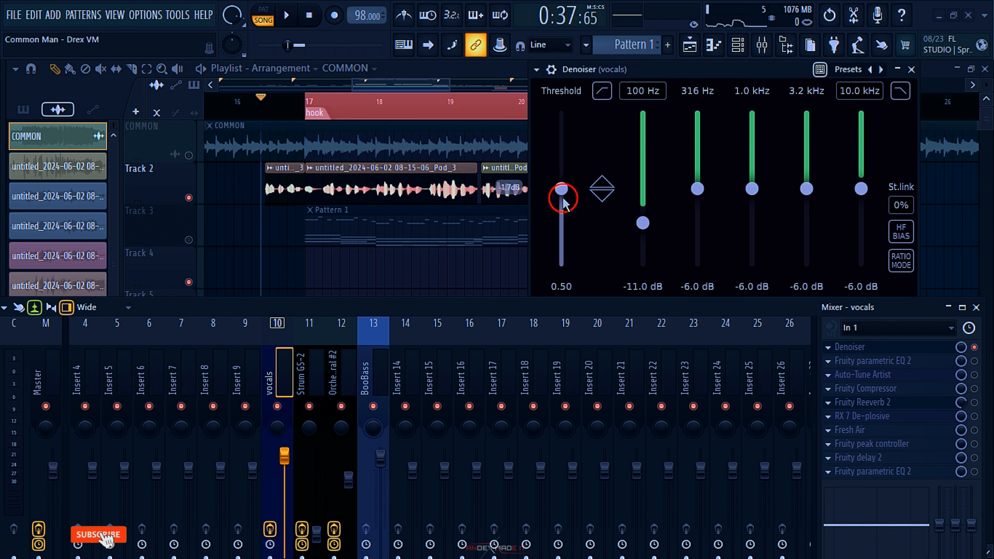
Set the Denoiser's threshold to 0.48
drag(561, 191, 557, 189)
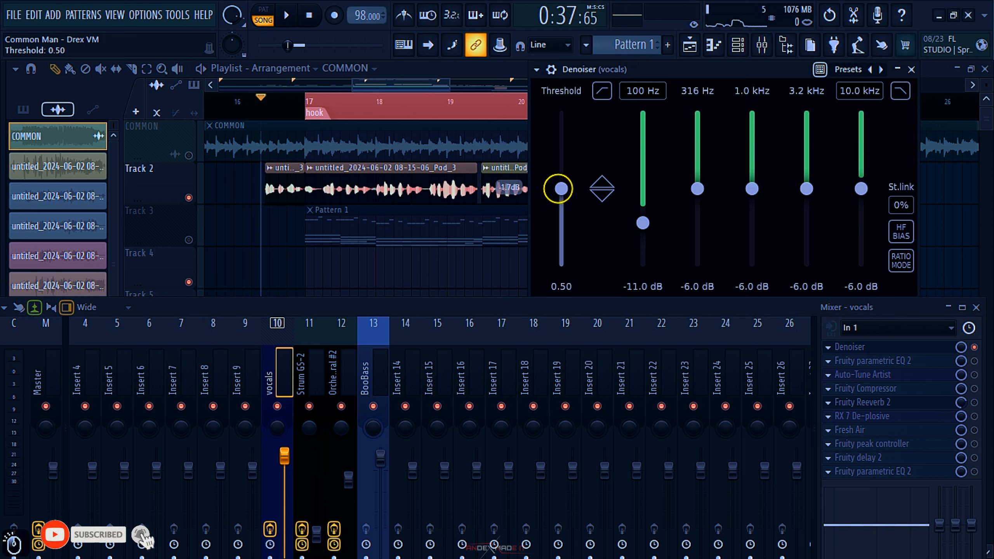
click(562, 189)
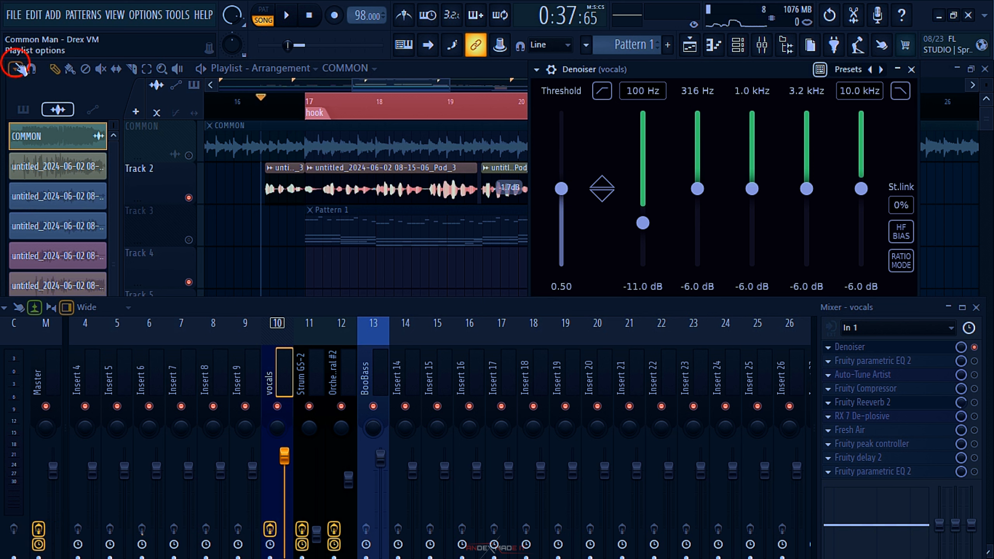
click(560, 191)
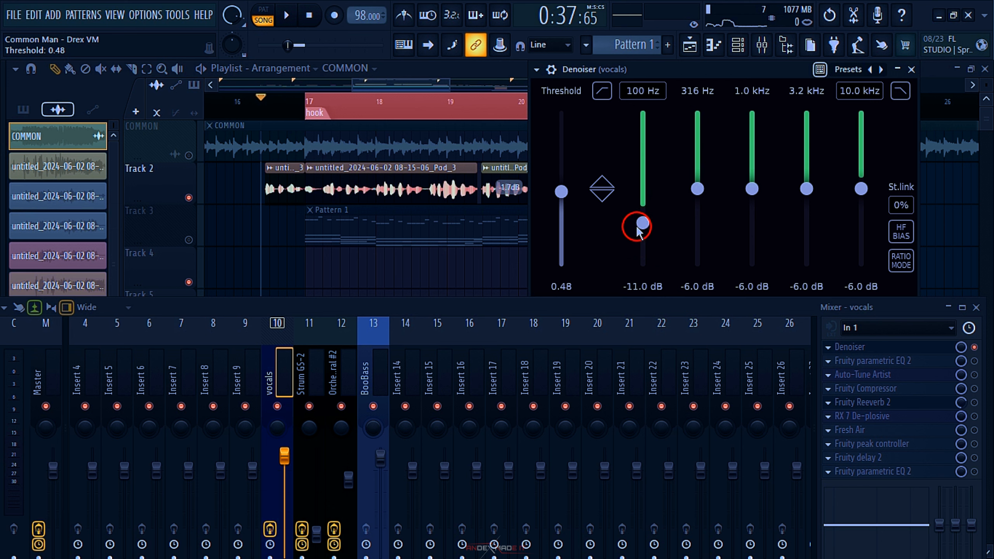
Play the vocals while bypassing and re-enabling the Denoiser to compare the sound with and without it
click(975, 347)
key(space)
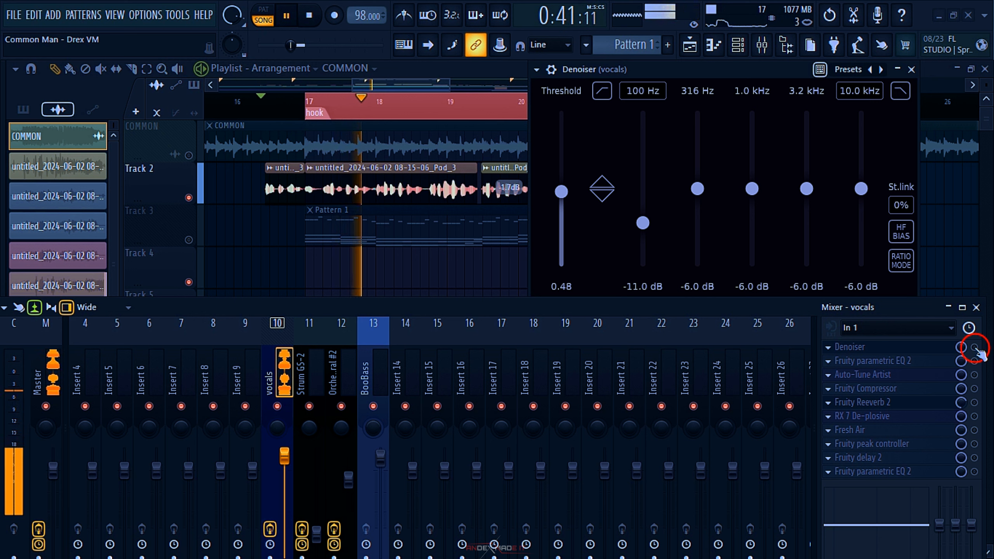
click(974, 347)
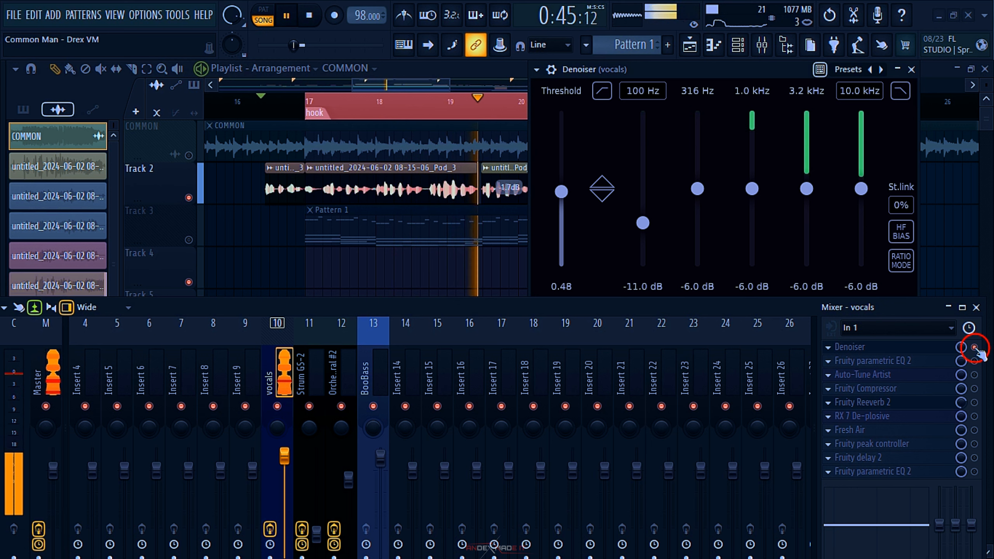
key(space)
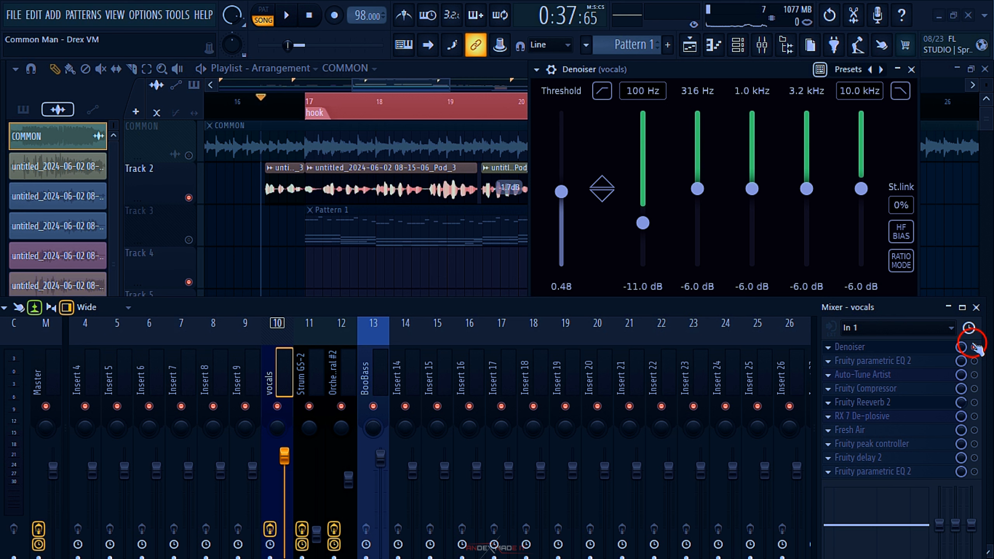
key(space)
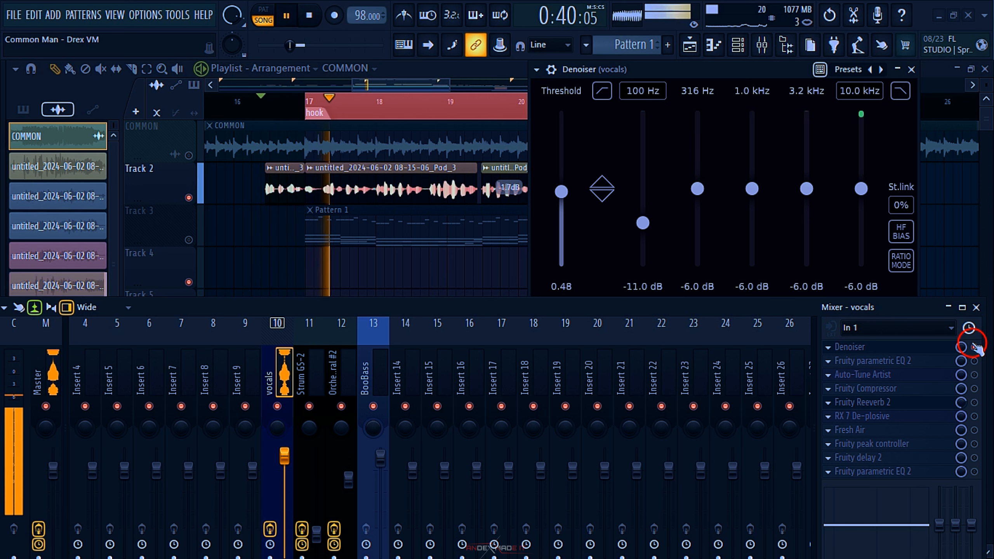
key(space)
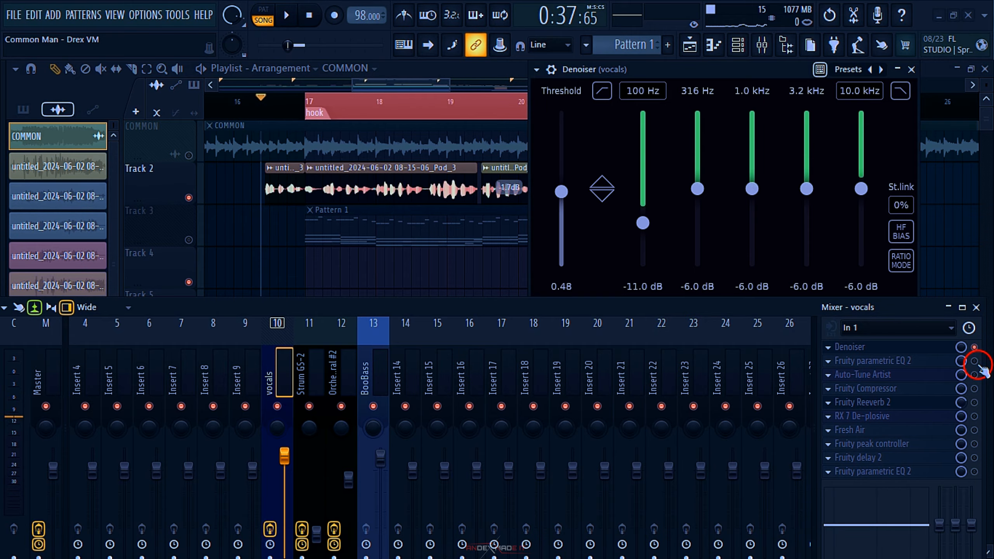
Open the first Fruity Parametric EQ 2 on the vocals and switch it off and on during playback, leaving it enabled
click(903, 362)
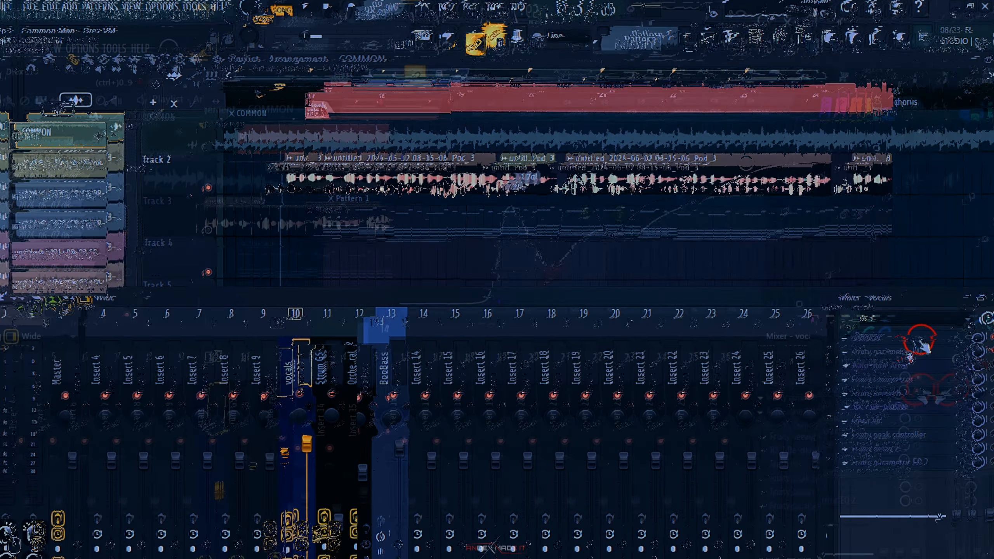
key(space)
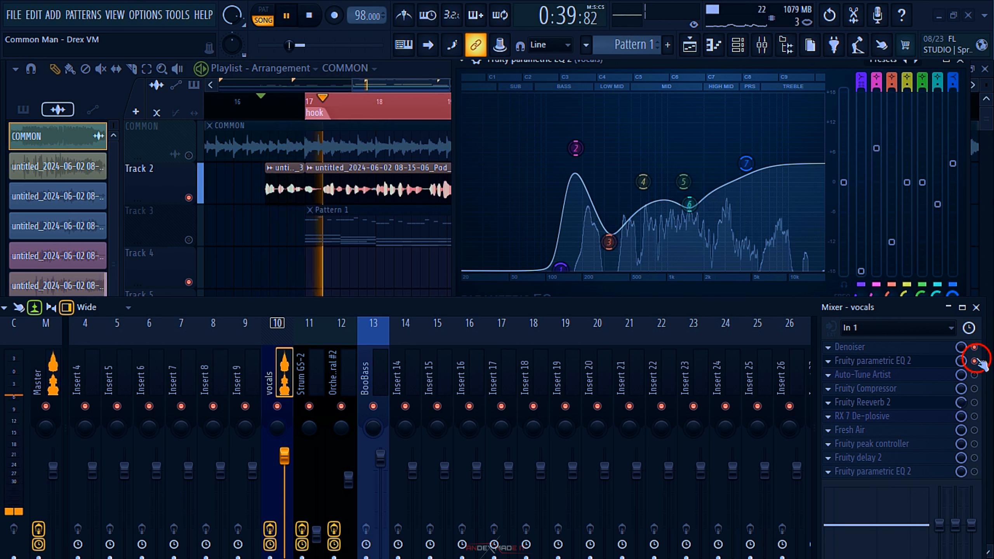
click(978, 361)
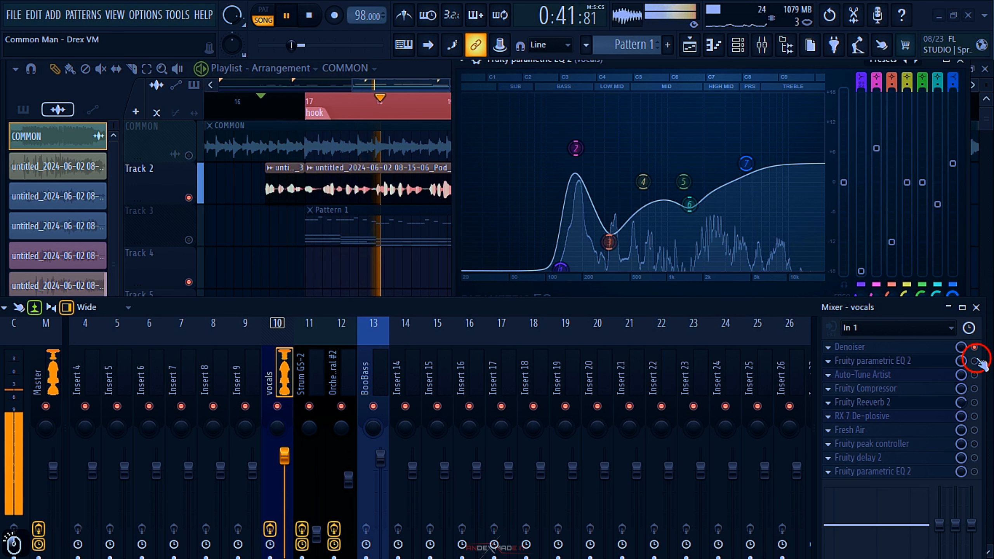
click(978, 361)
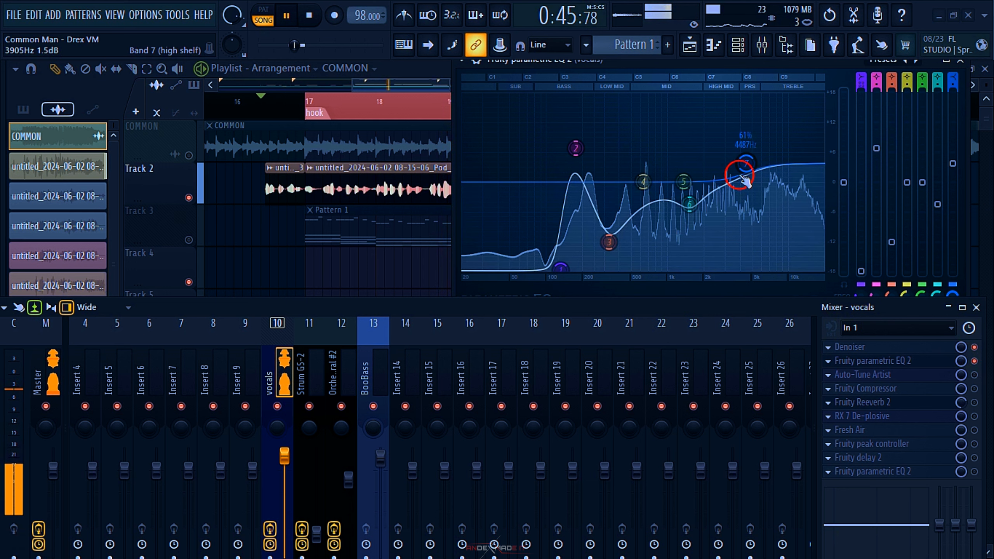
key(space)
Raise EQ band 6 to about 4.7 dB at 1567 Hz and play the vocals to hear the boost
drag(740, 169, 749, 161)
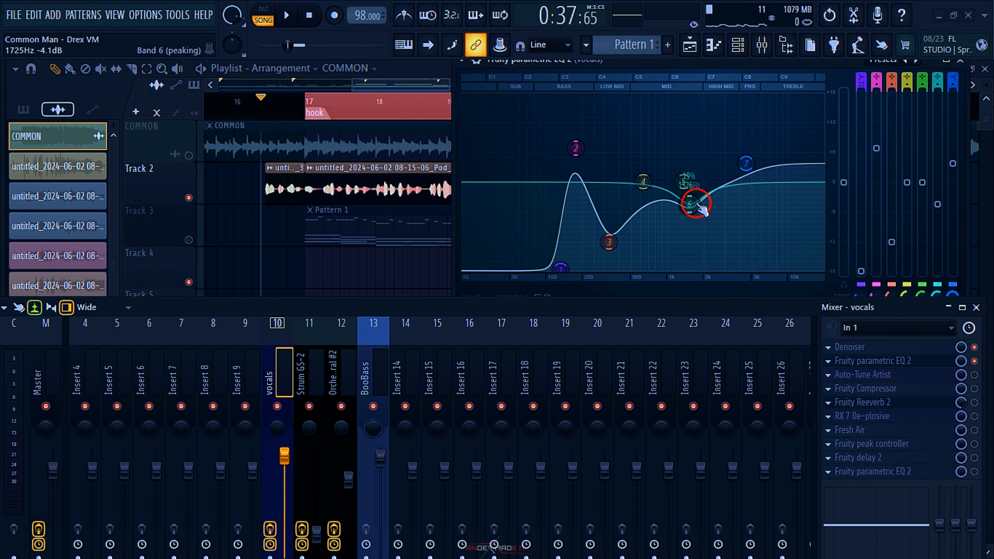
drag(690, 201, 691, 199)
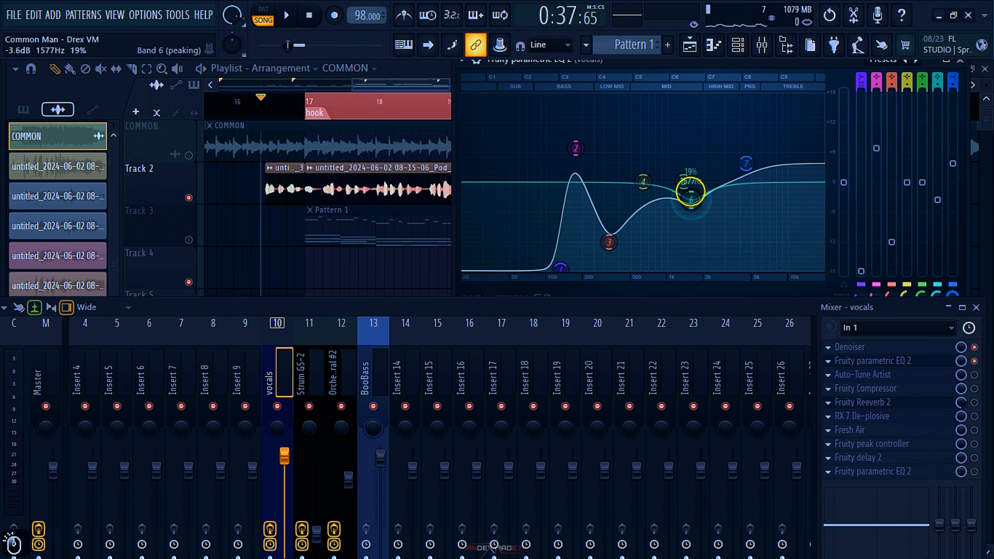
drag(689, 132, 690, 104)
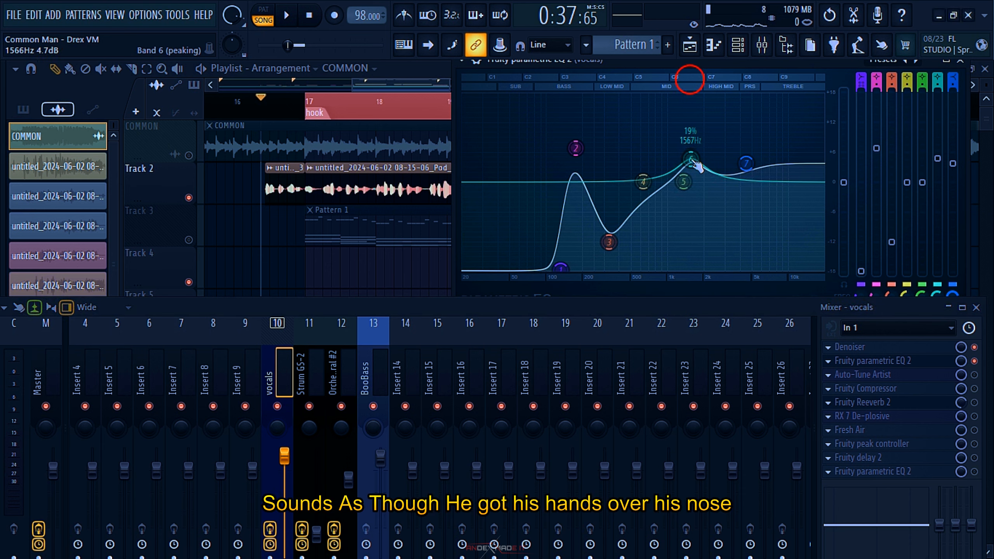
key(space)
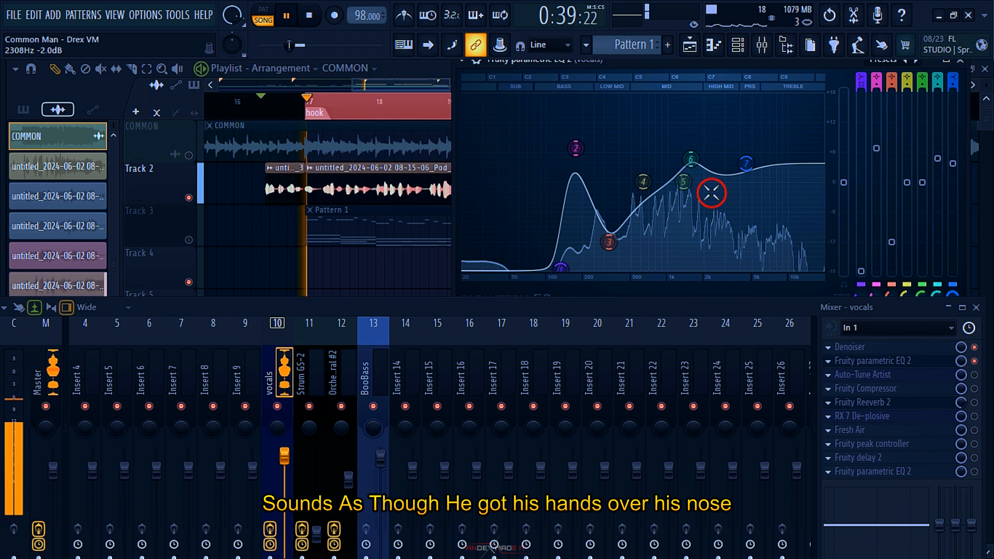
Stop playback and undo the boost on EQ band 6
key(space)
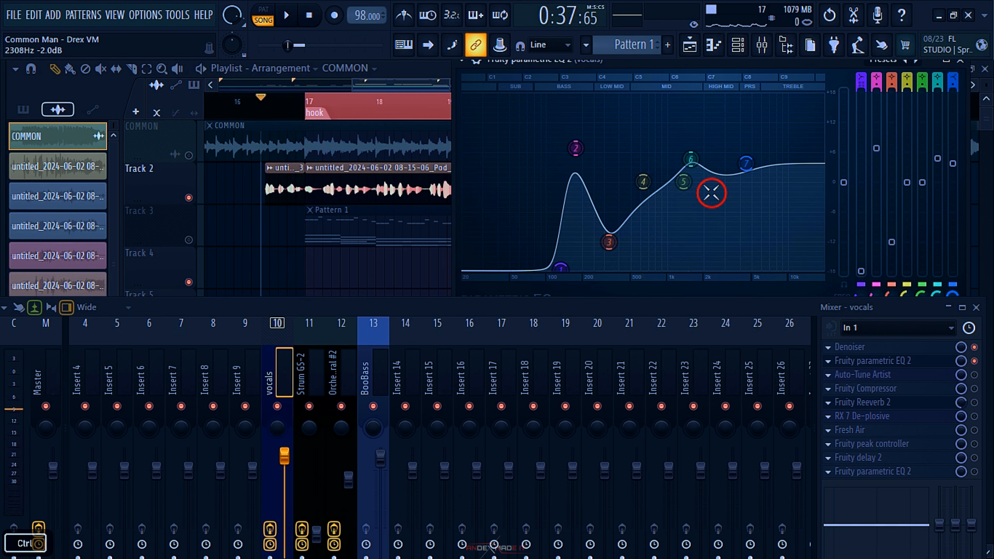
key(ctrl+z)
Raise EQ band 3 to about 0 dB at 347 Hz, play the vocals to hear it, and undo the change
key(space)
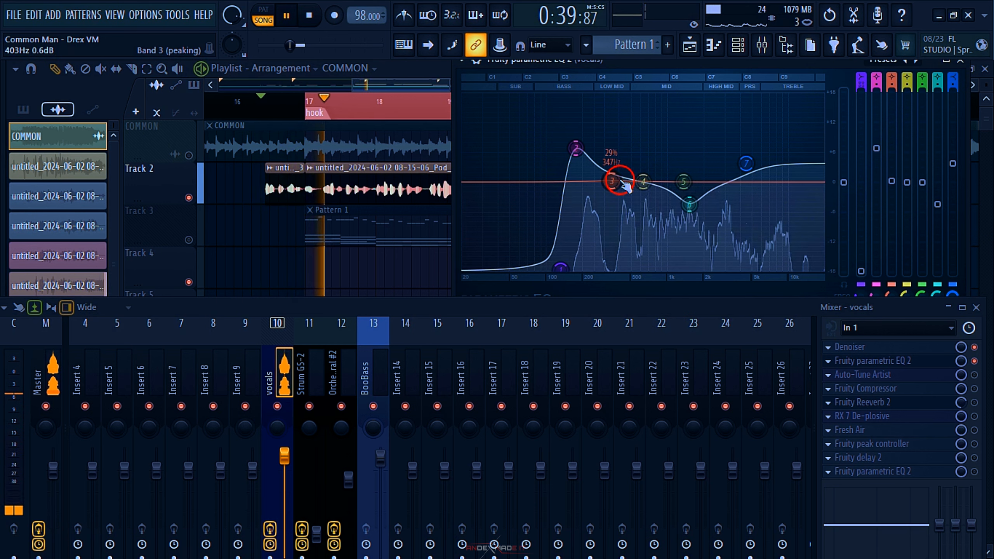
key(space)
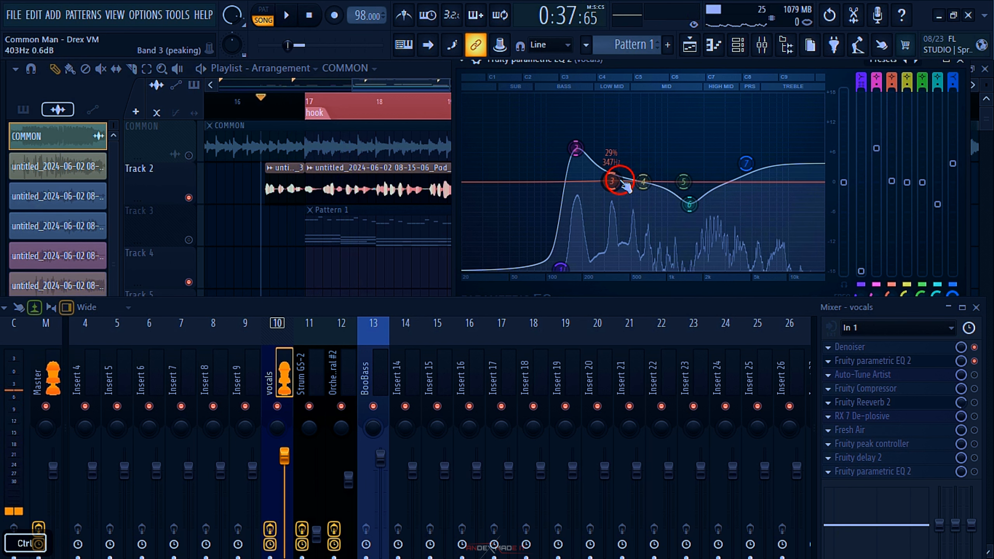
key(ctrl+z)
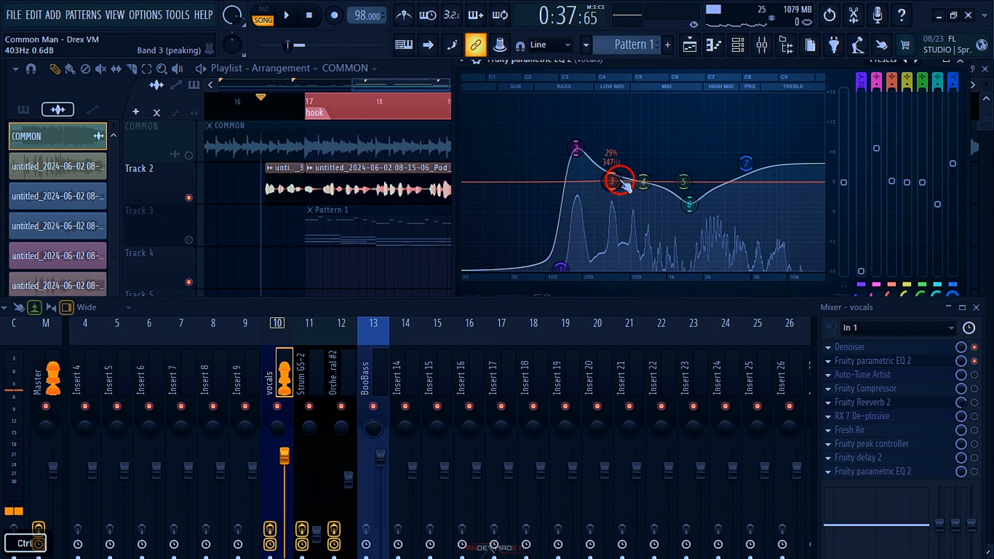
key(ctrl+z)
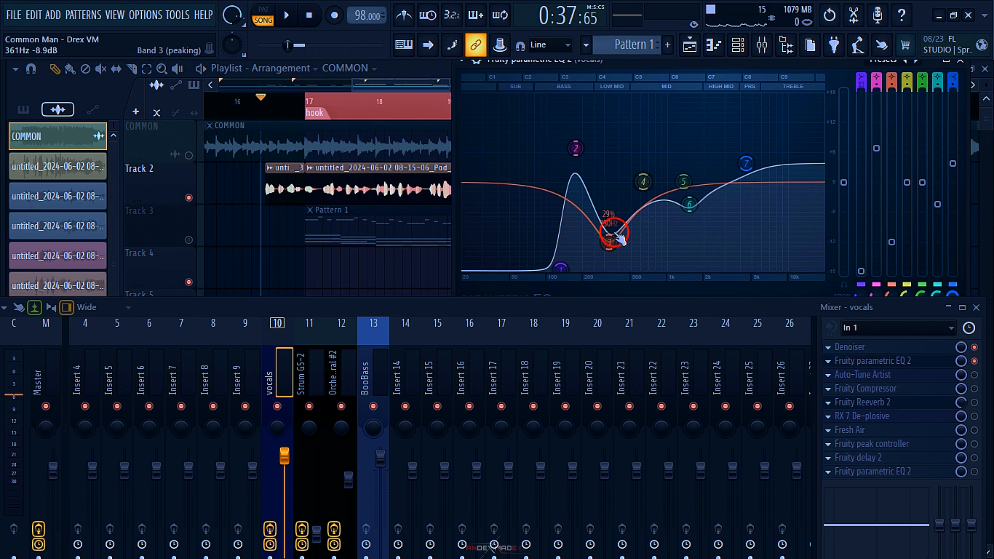
Play the vocals with EQ band 2 lowered to about 0 dB at 175 Hz, undo that cut during playback, and close the EQ
key(space)
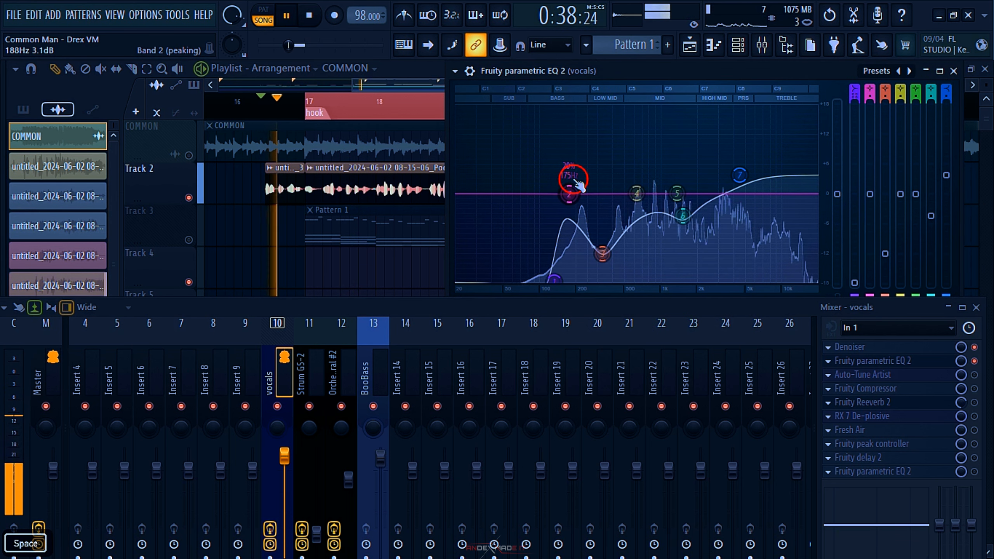
key(ctrl+z)
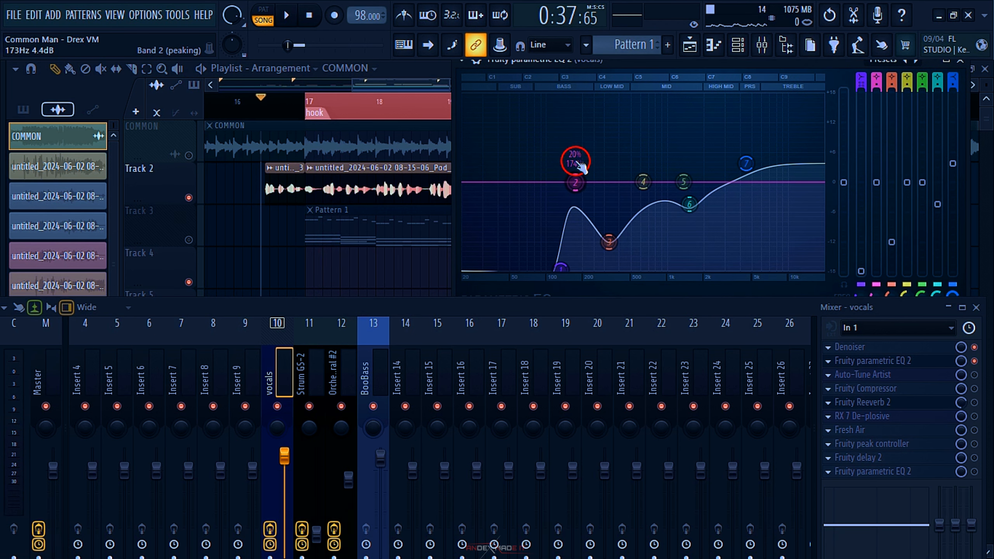
drag(576, 179, 578, 190)
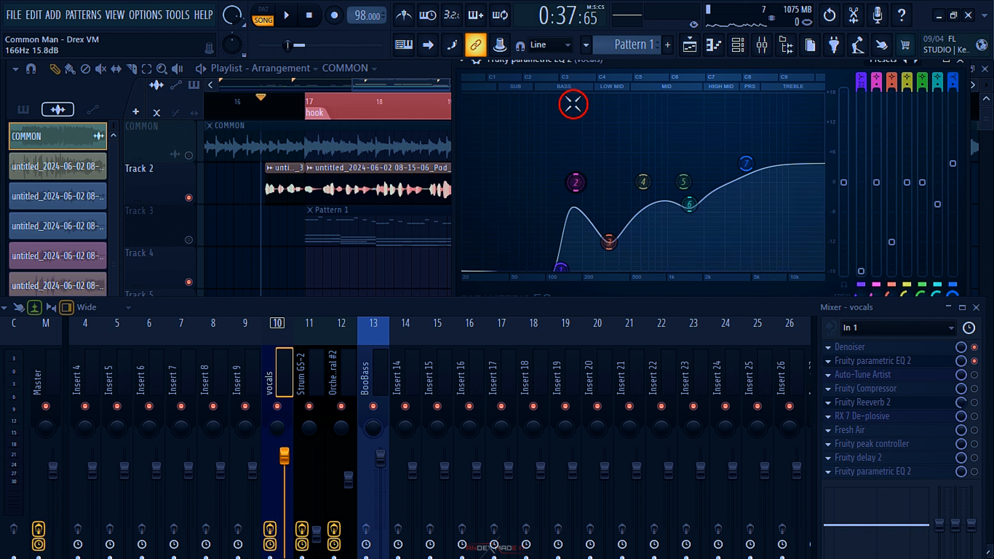
drag(621, 65, 637, 83)
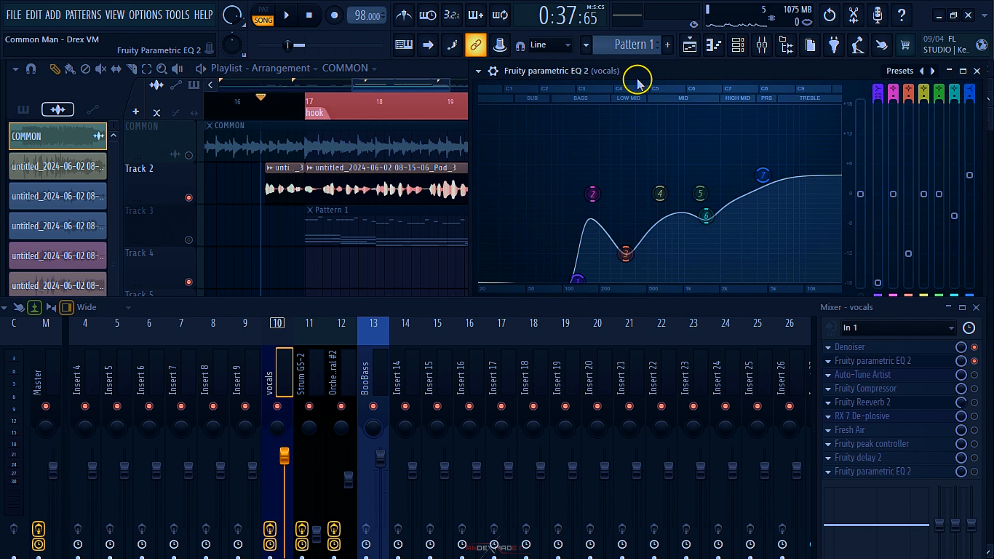
drag(726, 71, 703, 72)
key(space)
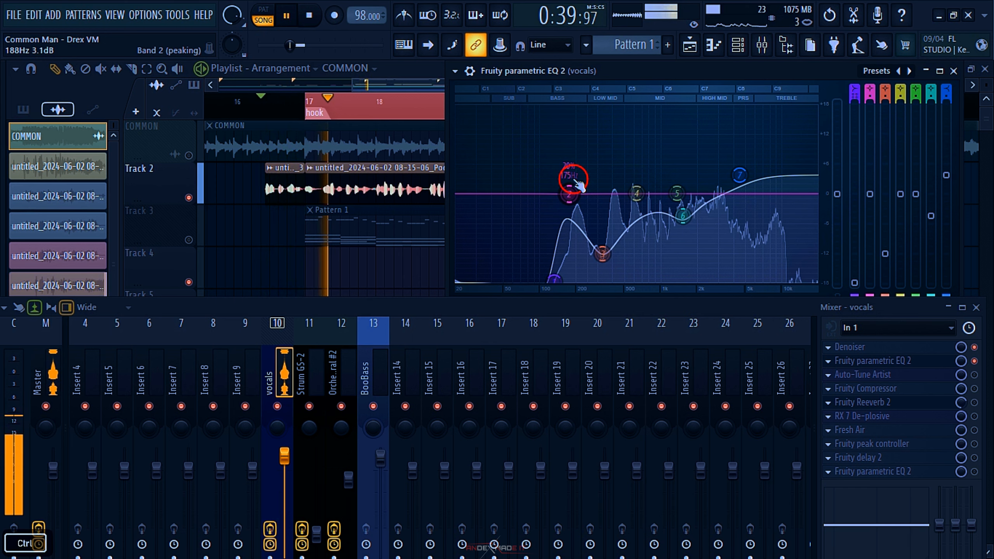
key(ctrl+z)
drag(574, 178, 577, 170)
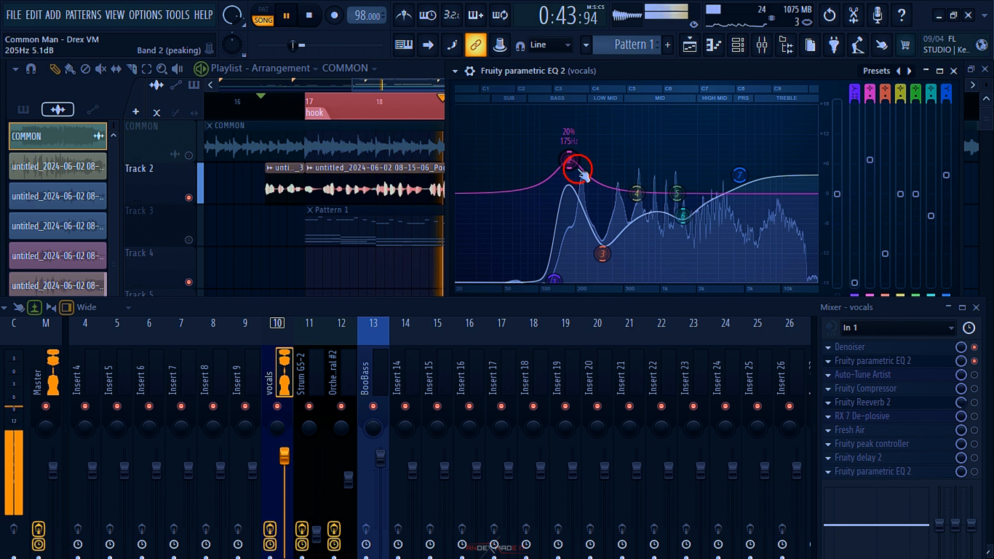
key(space)
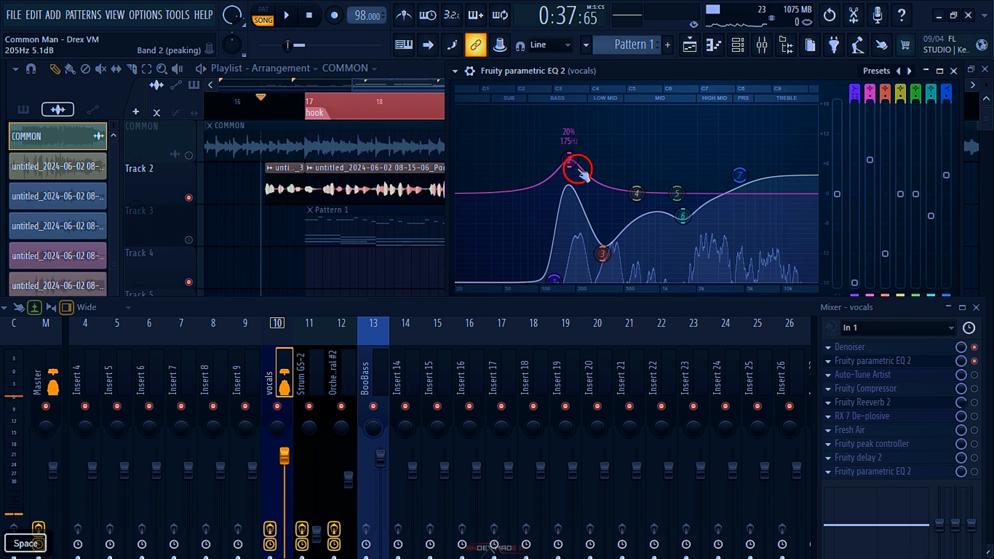
click(954, 71)
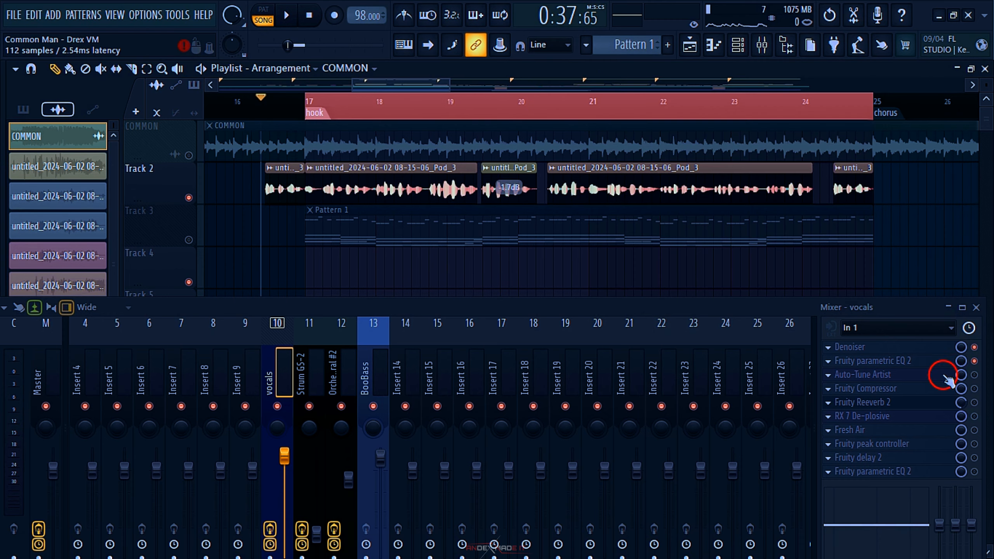
Open Auto-Tune Artist on the vocals, switch it on, and show its input type options
click(930, 376)
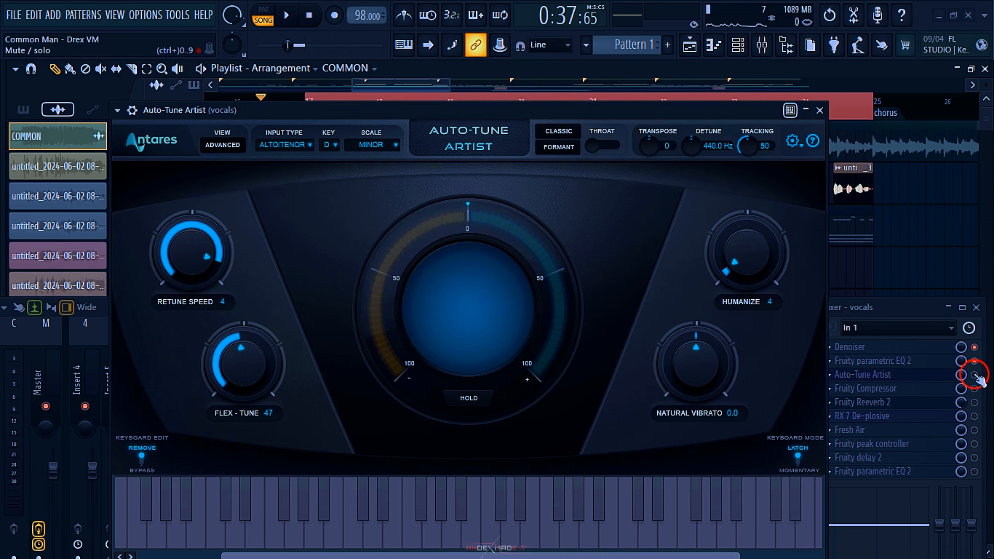
click(974, 375)
click(564, 110)
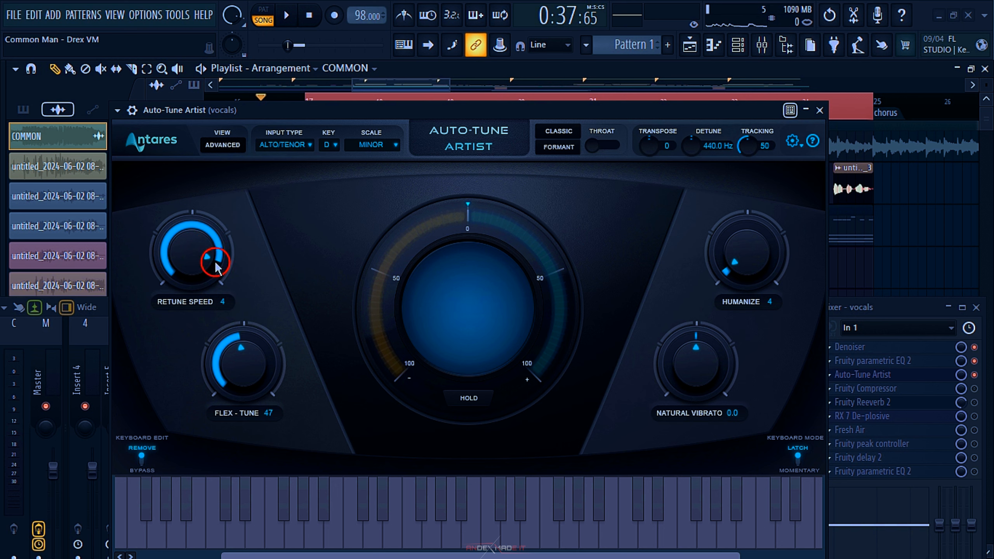
drag(613, 112, 589, 117)
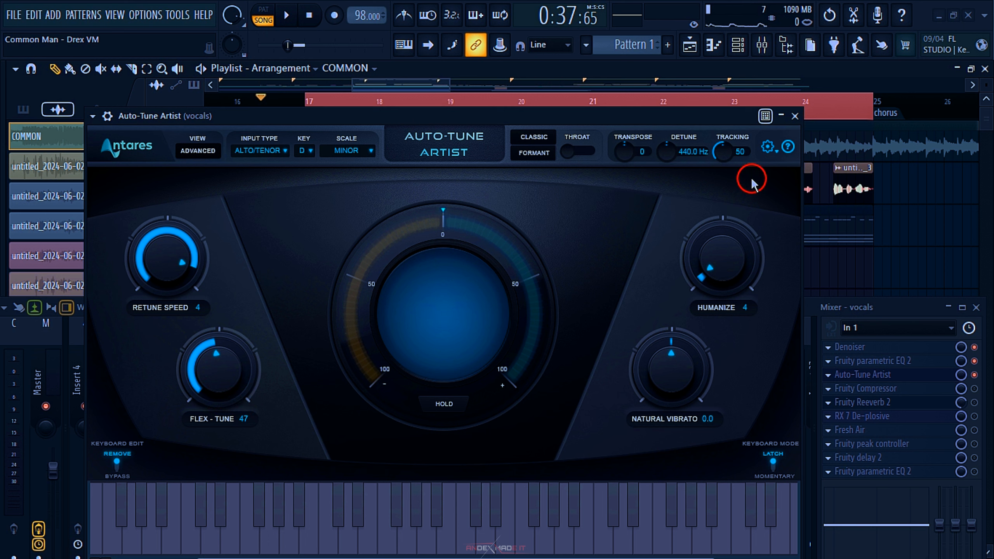
click(269, 151)
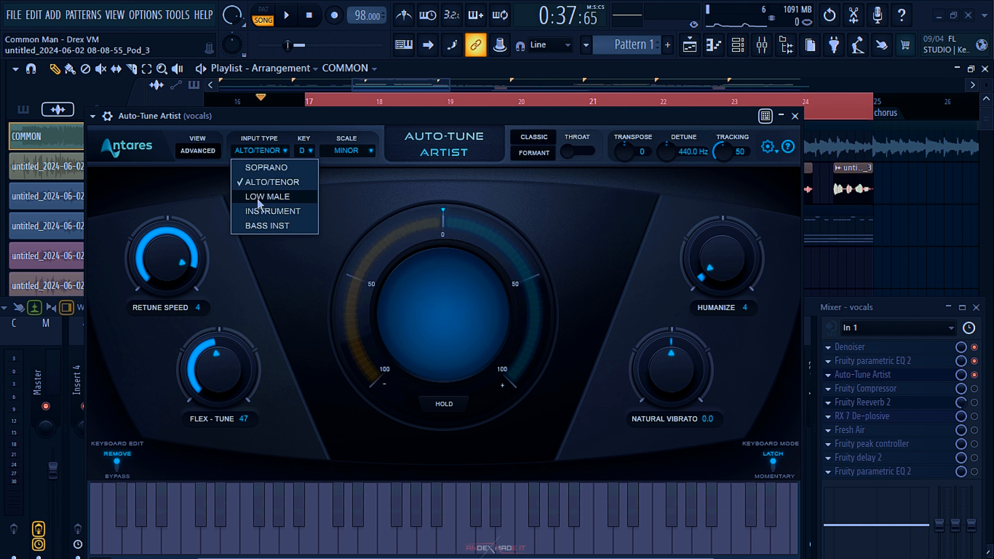
Play the vocals while bypassing and re-enabling Auto-Tune Artist to compare the sound with and without it
click(974, 374)
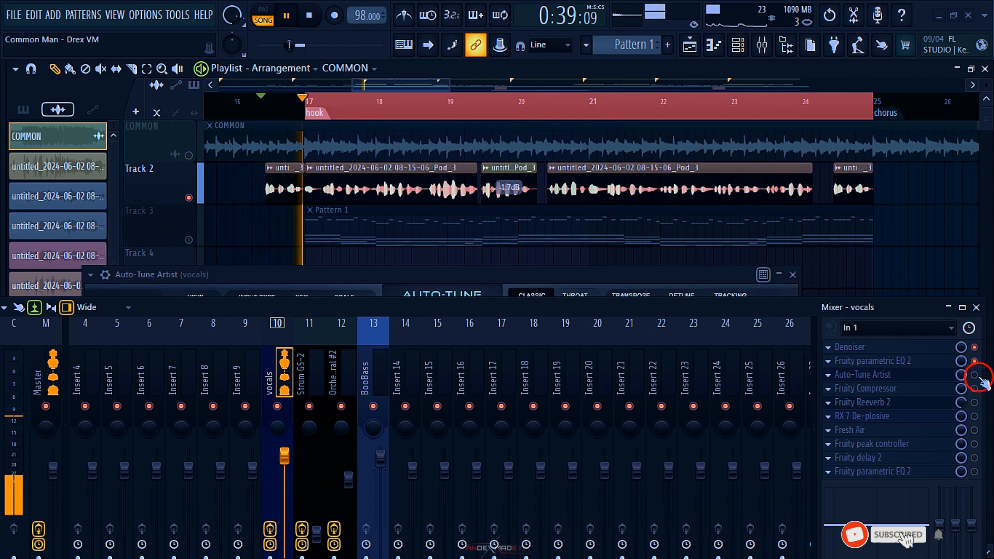
click(974, 374)
key(space)
key(space)
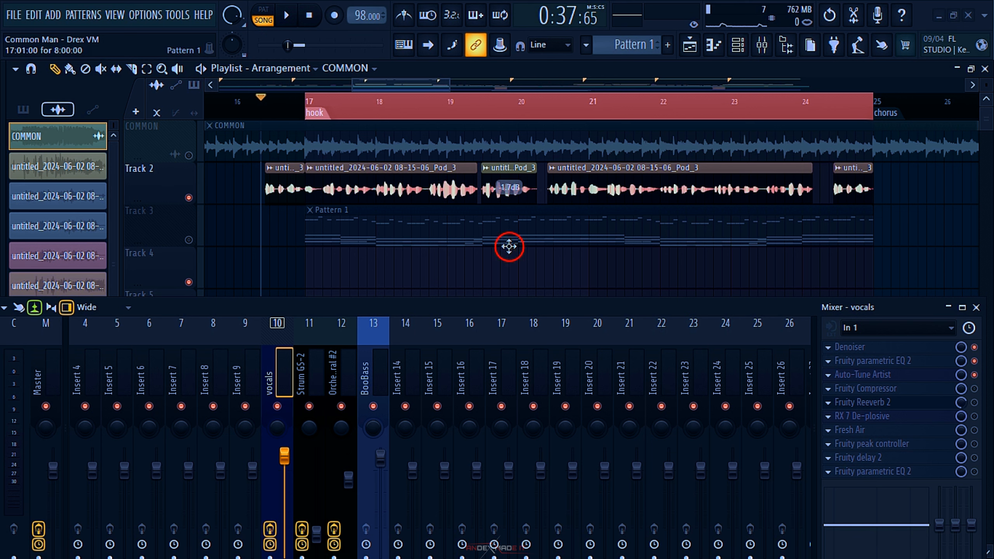
Enlarge the vocal waveforms in the playlist and open the Fruity Compressor on the vocals
scroll(391, 184, up, 3)
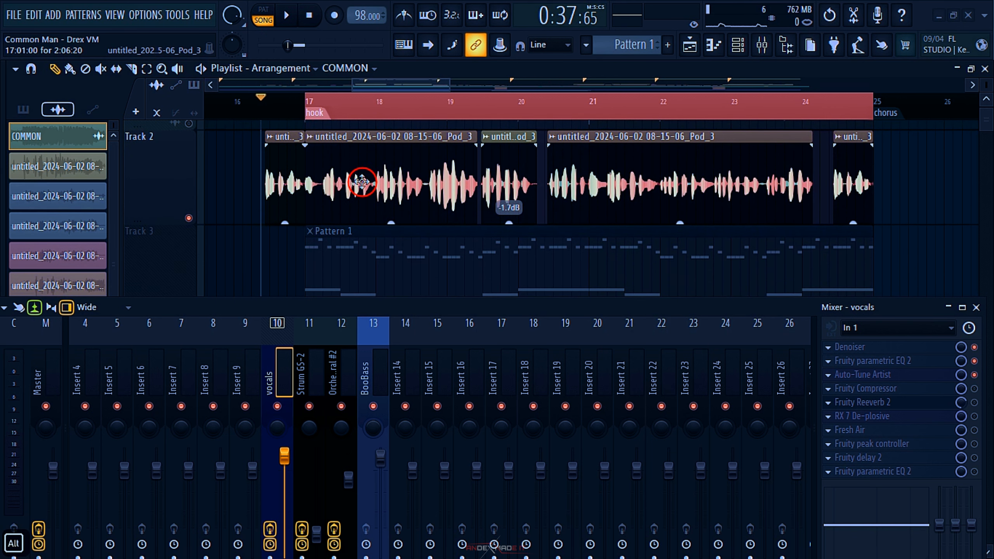
click(910, 393)
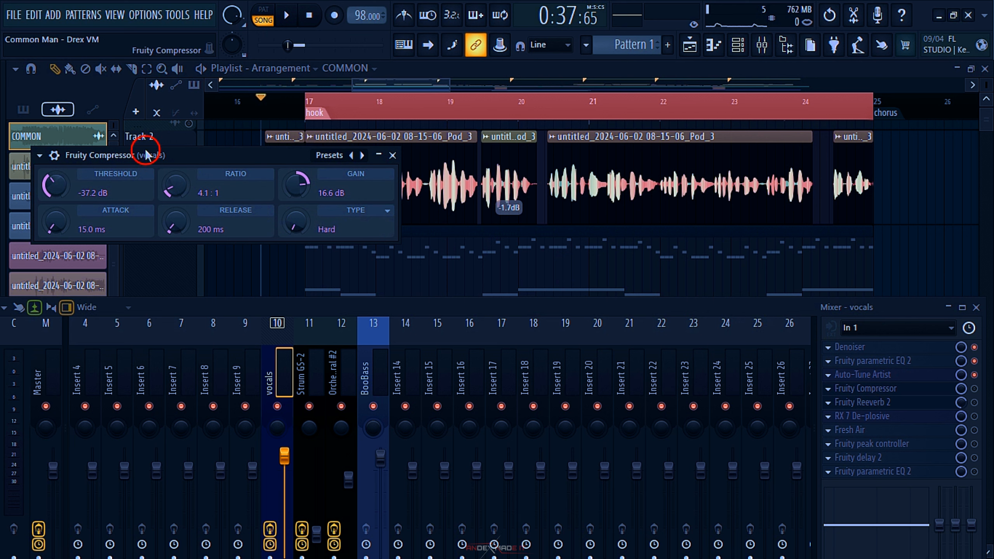
drag(201, 162, 213, 167)
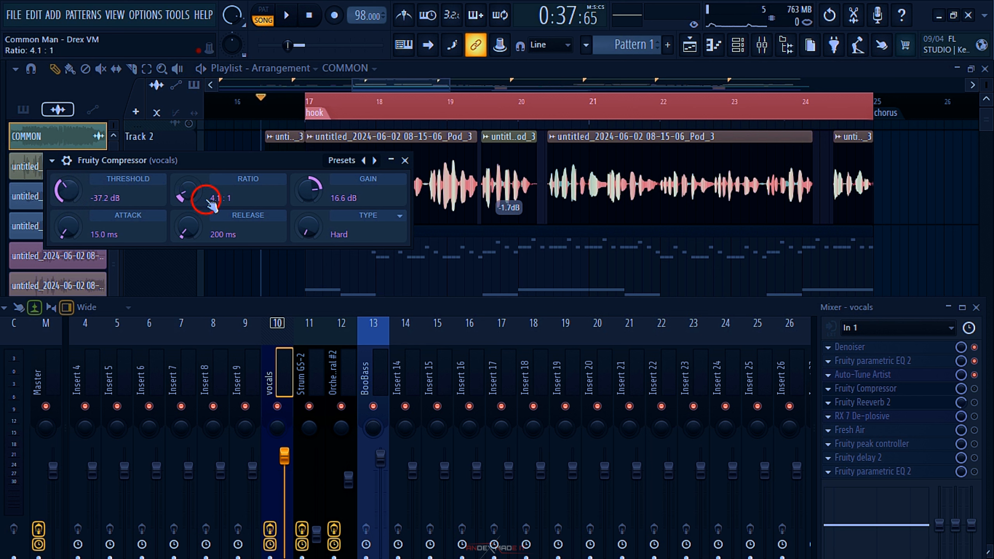
Enable the Fruity Compressor, play the vocals with its gain at -2.1 dB, and play them again after undoing that gain change
key(space)
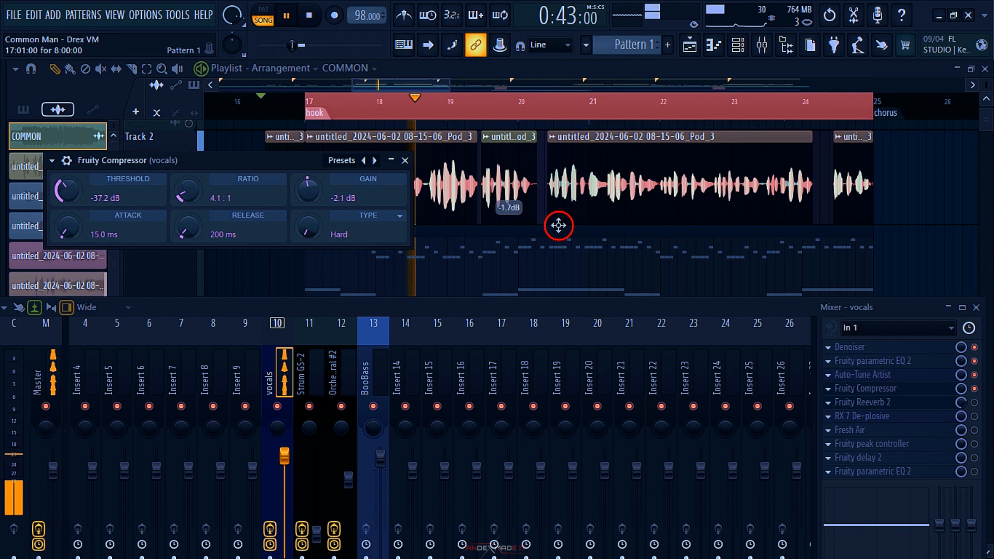
key(space)
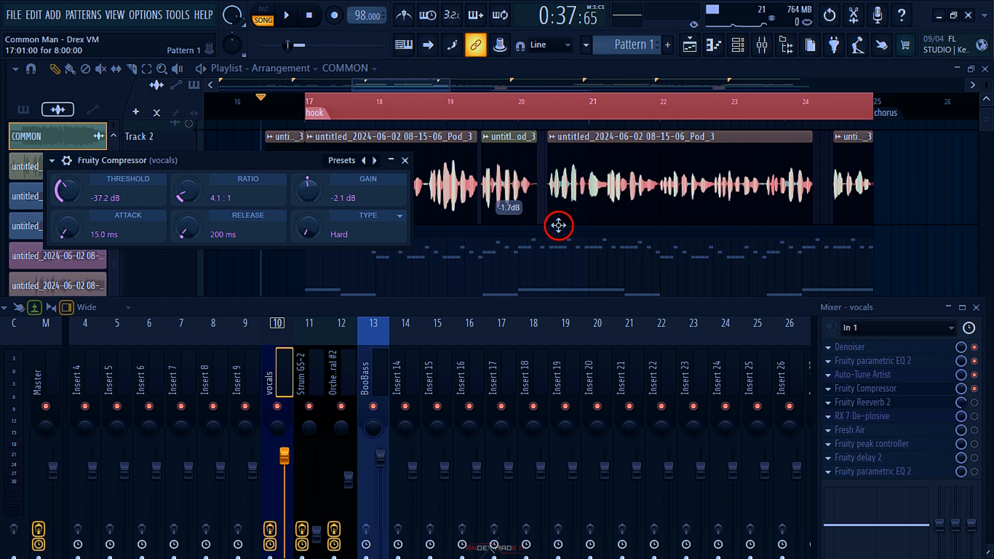
click(307, 189)
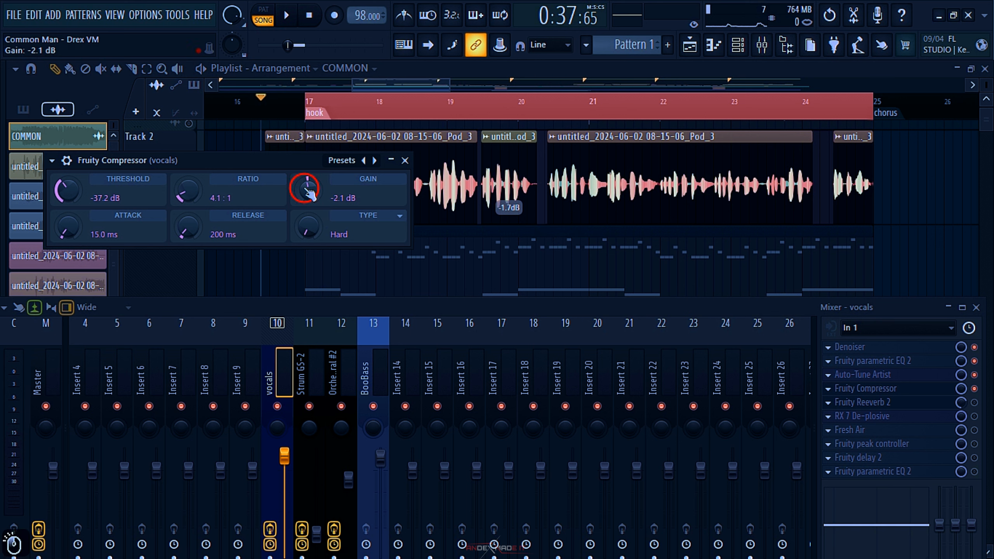
key(ctrl)
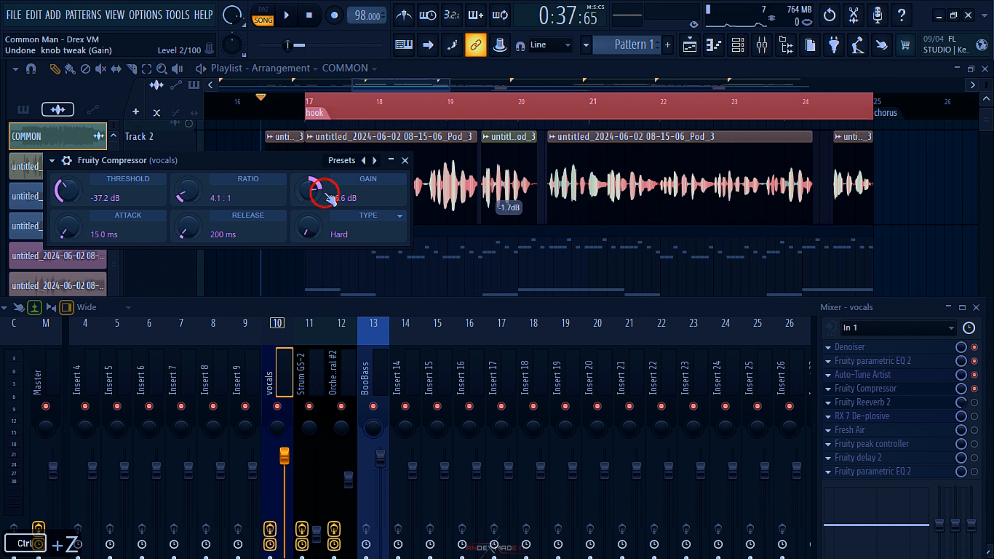
key(space)
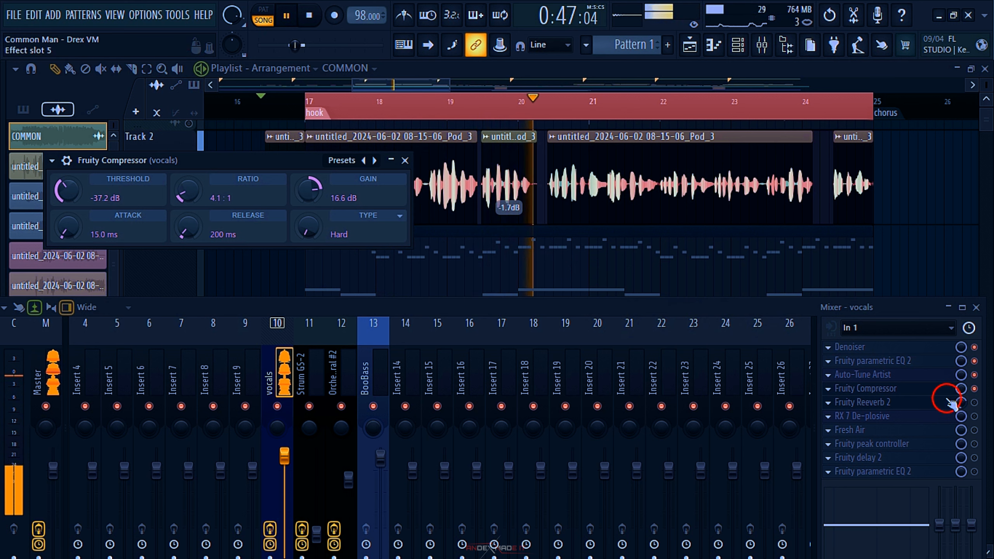
key(space)
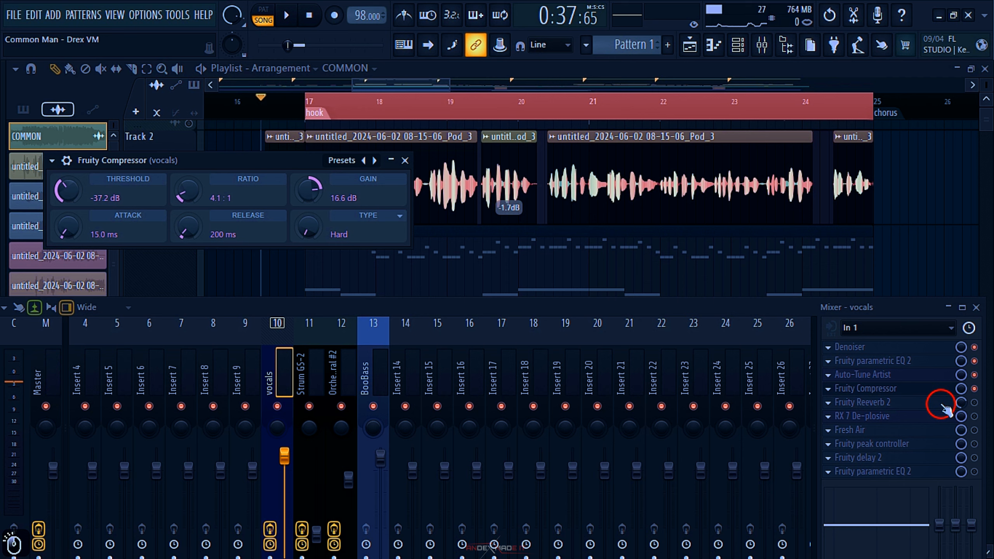
Close the Fruity Compressor and open RX 7 De-plosive on the vocals to show its settings
click(945, 409)
click(944, 409)
click(404, 160)
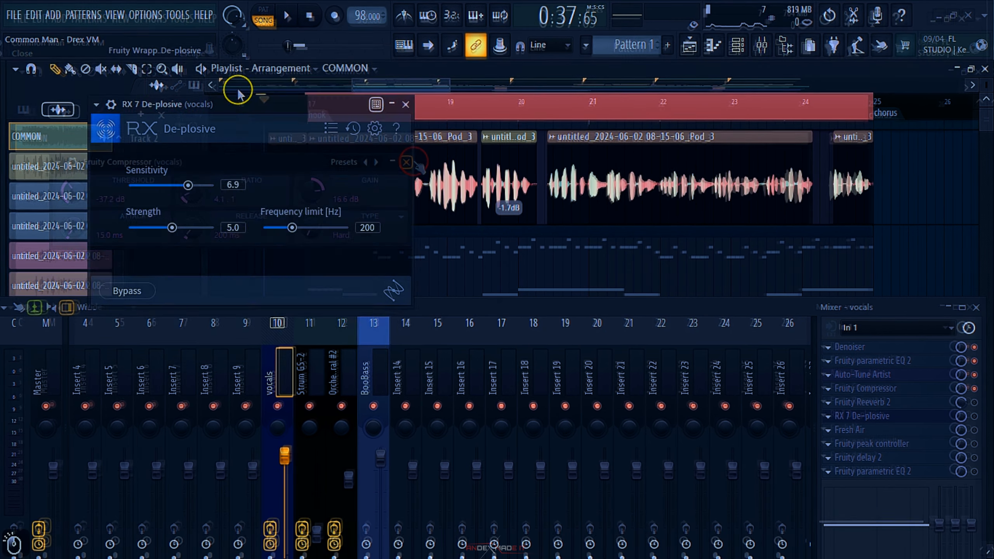
drag(218, 107, 226, 58)
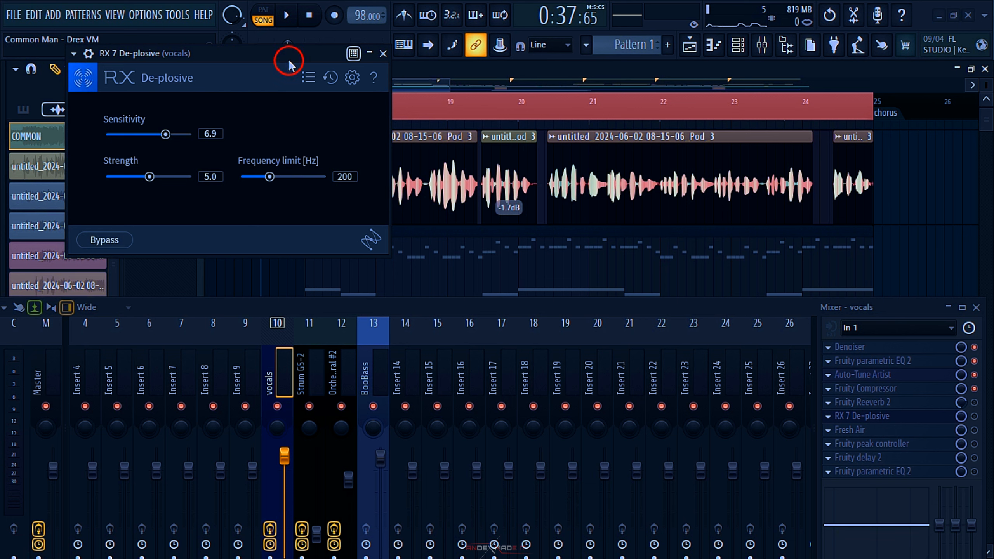
drag(295, 58, 299, 120)
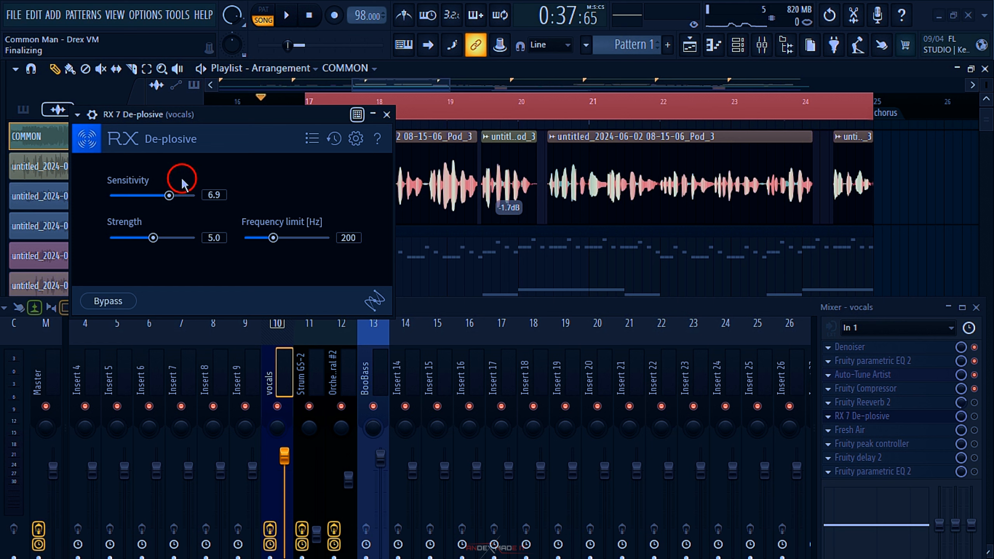
Close the De-plosive window, switch the effect on, and play the vocals to hear it
click(387, 114)
click(974, 416)
key(space)
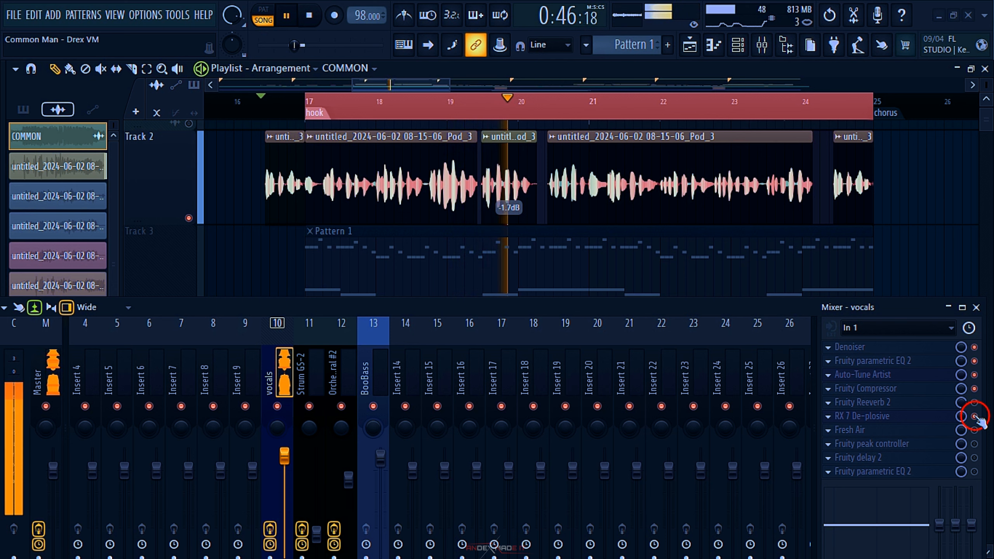
key(space)
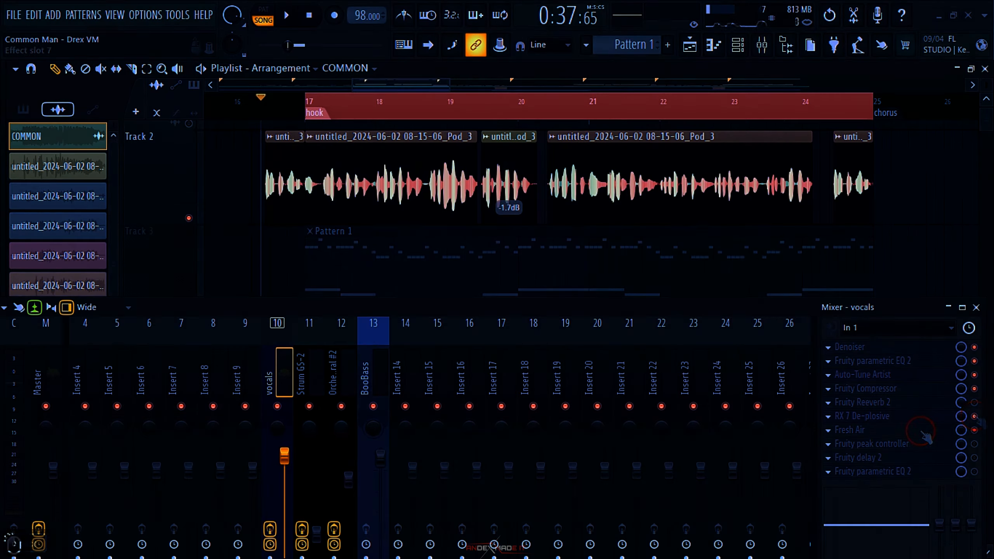
Switch on Fresh Air on the vocals and open it, moving its window down over the mixer
click(886, 430)
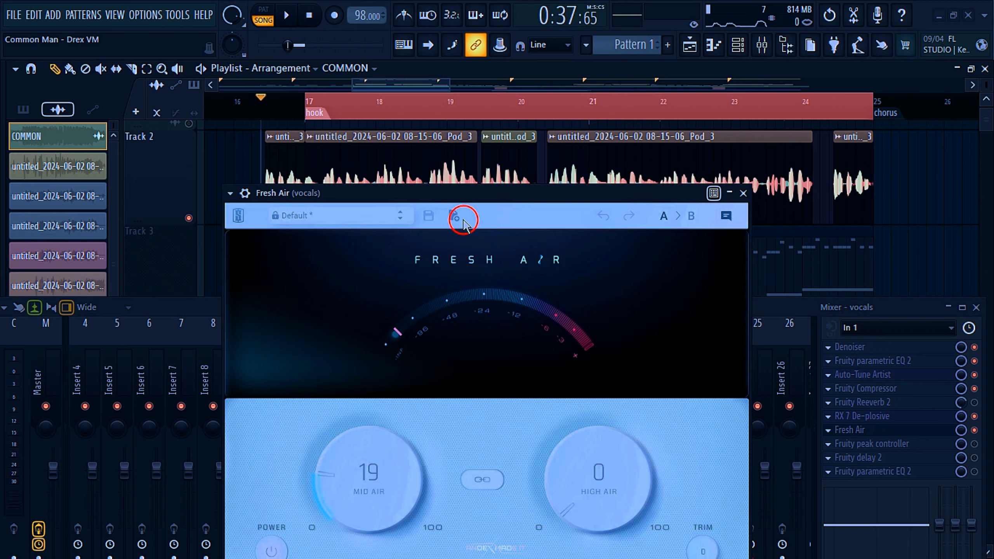
drag(460, 199, 328, 331)
right_click(329, 331)
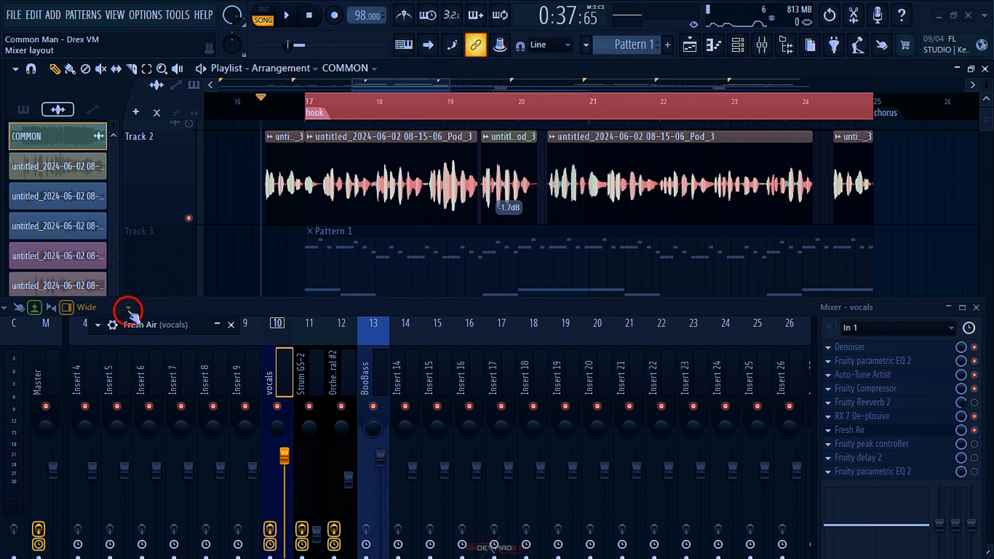
Play the vocals without Fresh Air, switch Fresh Air back on during playback to compare, and close its window
right_click(140, 326)
key(space)
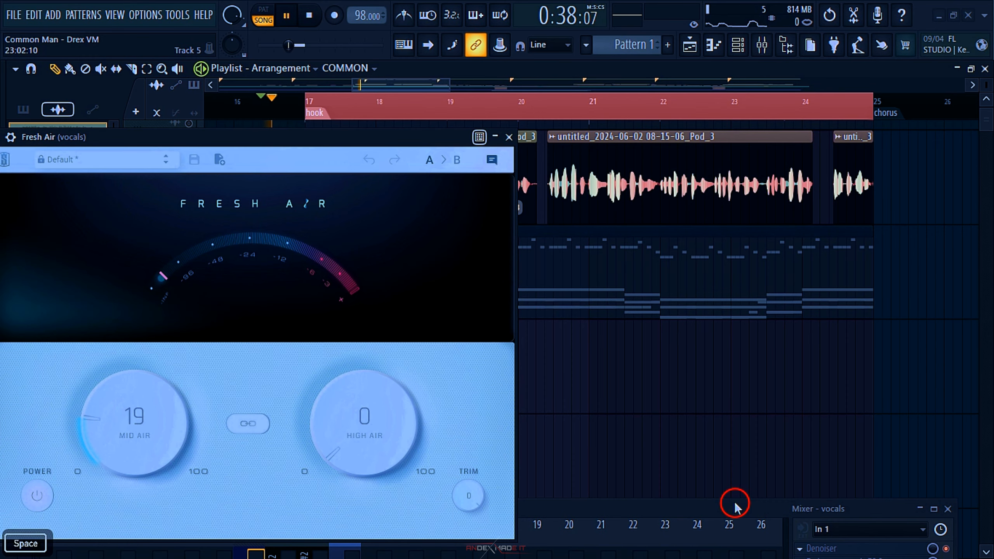
drag(731, 509, 717, 345)
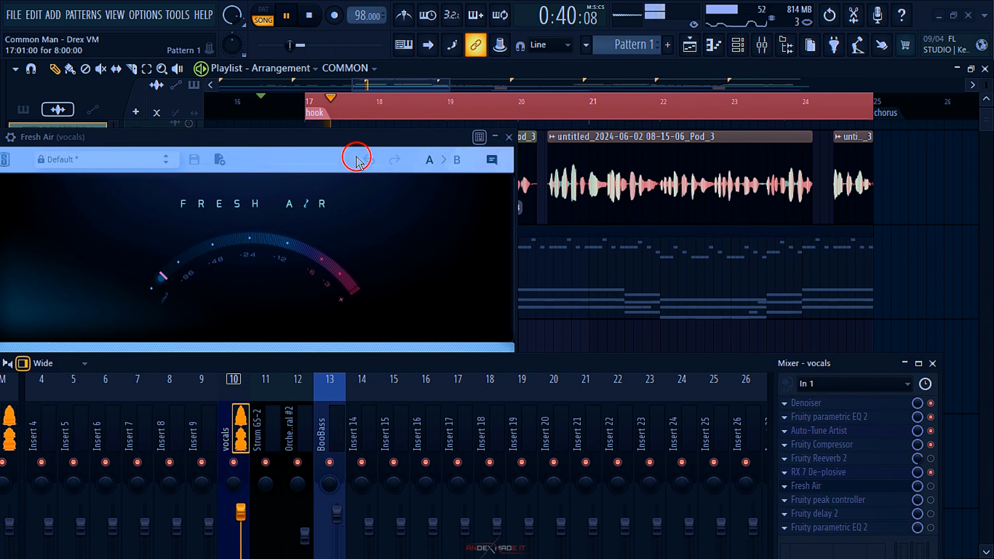
drag(339, 146, 331, 144)
click(931, 485)
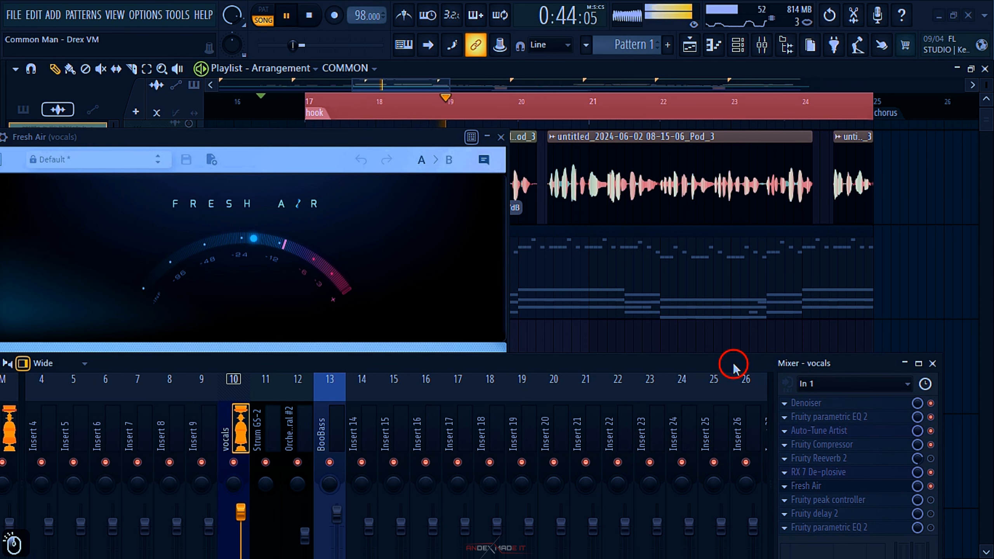
key(Escape)
Examine the gaps and edges between the vocal clips on Track 2 around bars 19 and 20
drag(262, 140, 292, 175)
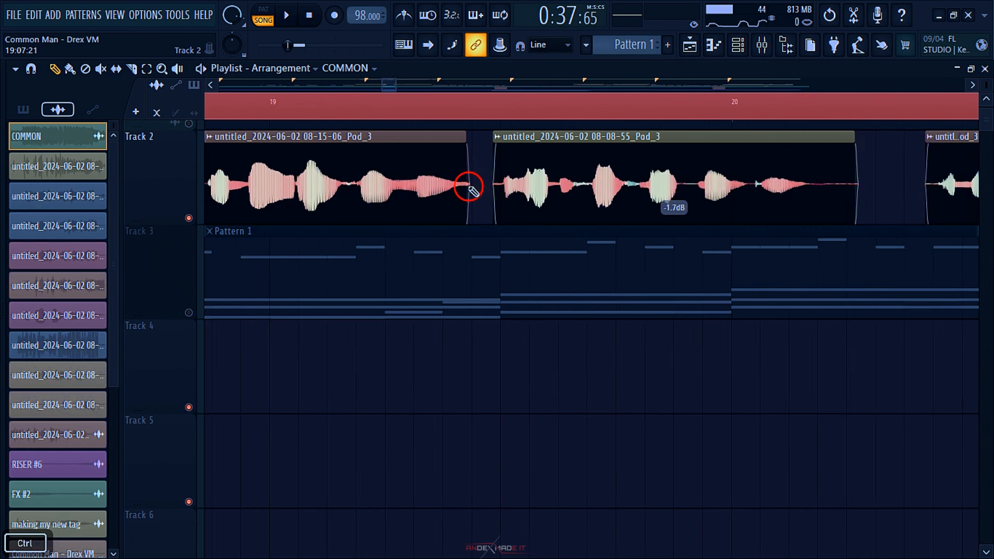
drag(468, 186, 471, 190)
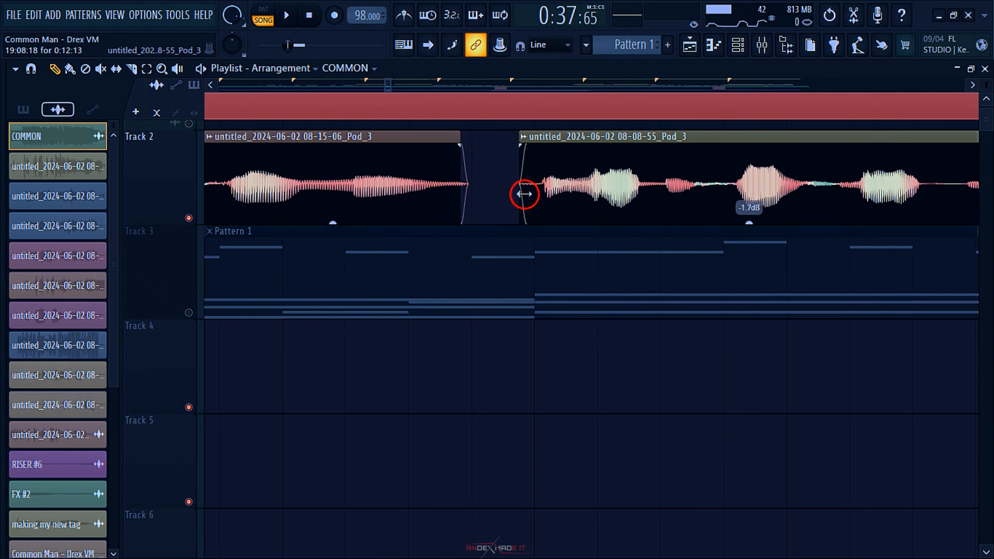
ctrl+scroll(531, 171, down, 5)
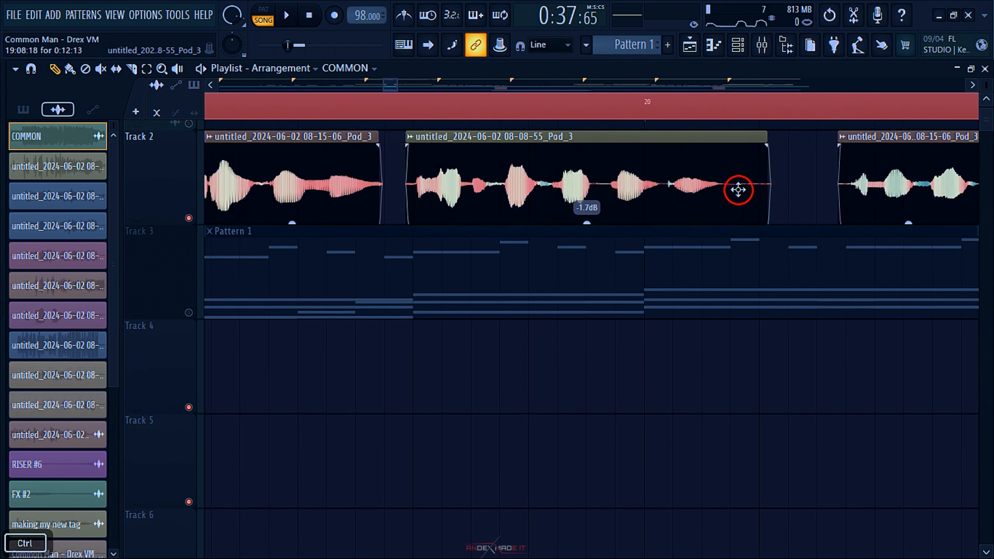
ctrl+scroll(728, 188, down, 3)
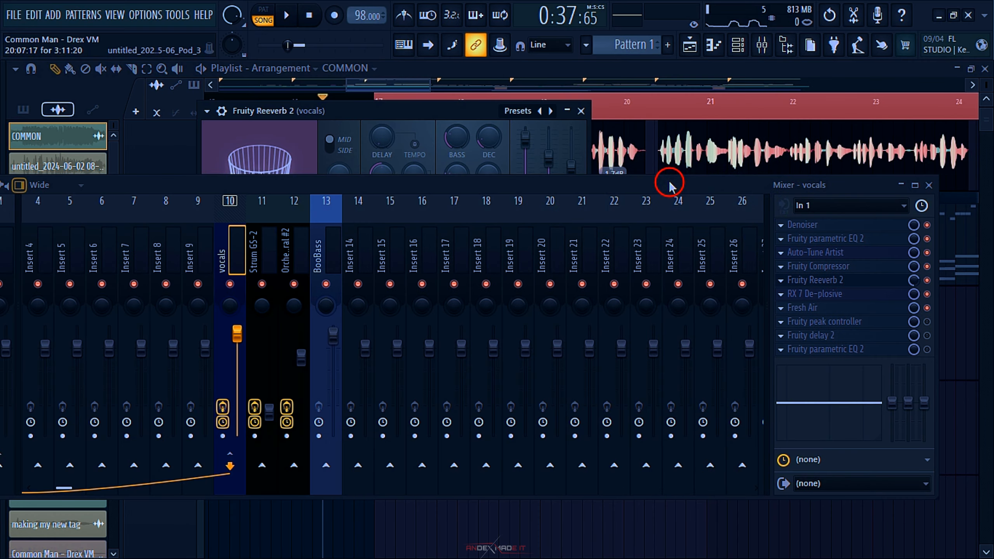
Move the mixer clear of Fruity Reeverb 2, play the vocals with the reverb, and switch the reverb off
drag(669, 182, 621, 360)
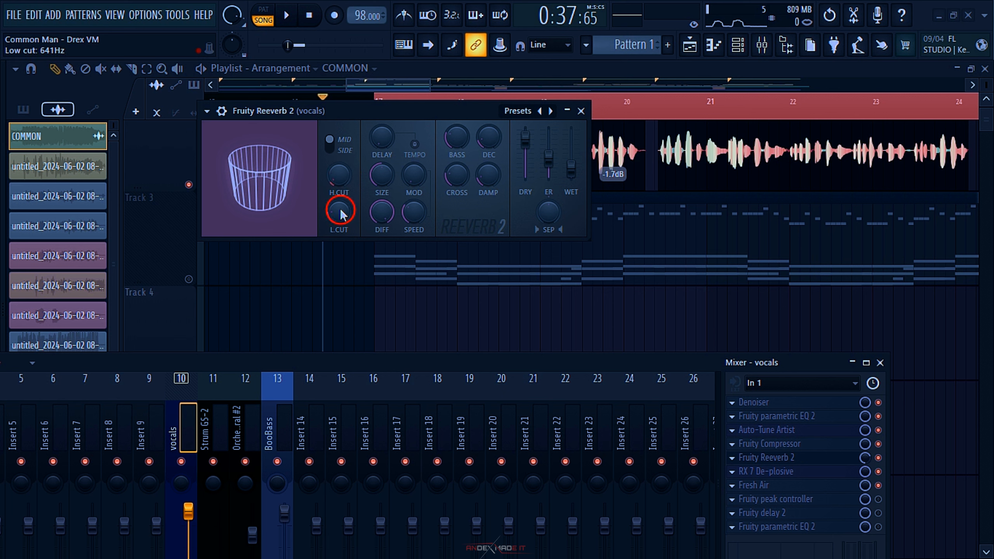
key(space)
click(878, 457)
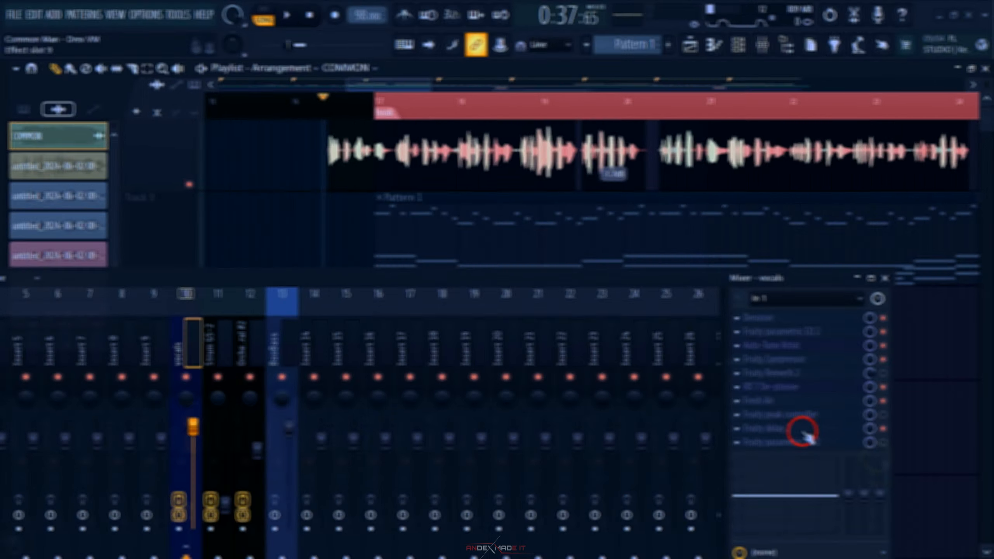
Open Fruity delay 2 on the vocals with the mixer moved clear of it, and play the vocals to hear the delay
click(803, 428)
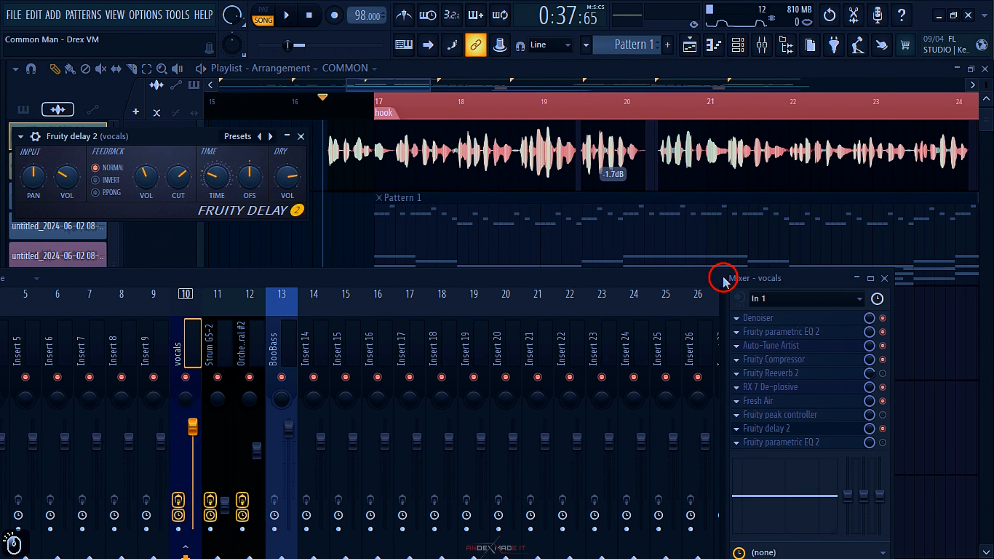
drag(723, 277, 722, 333)
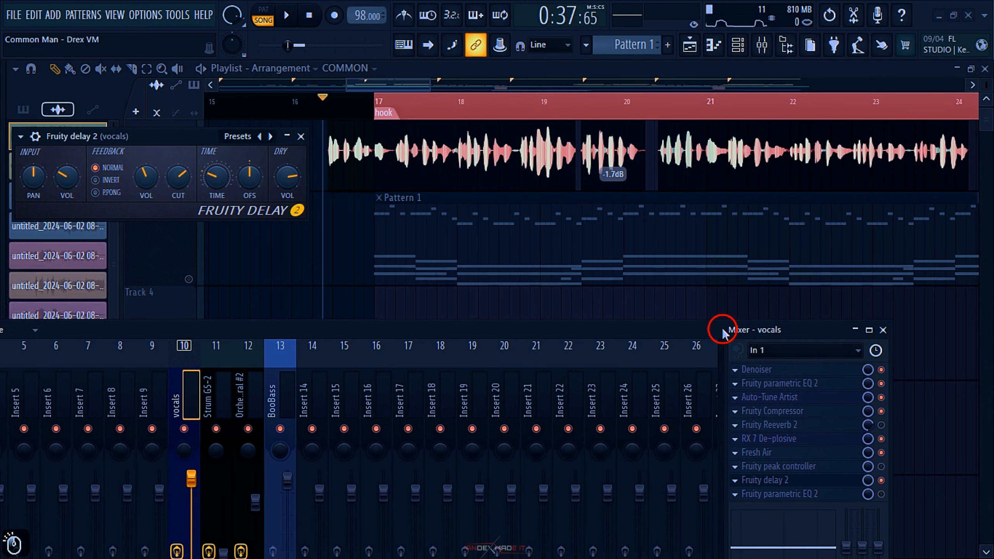
key(space)
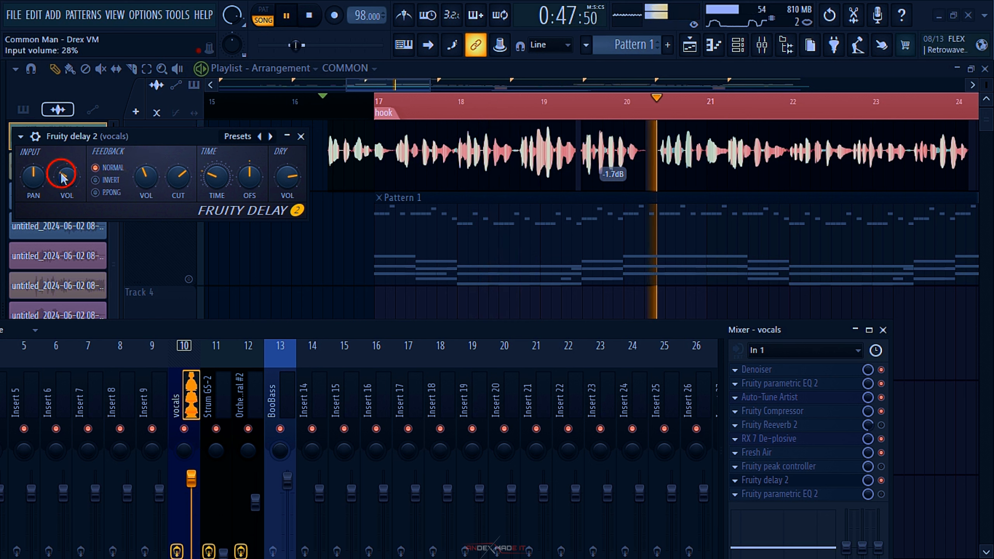
key(space)
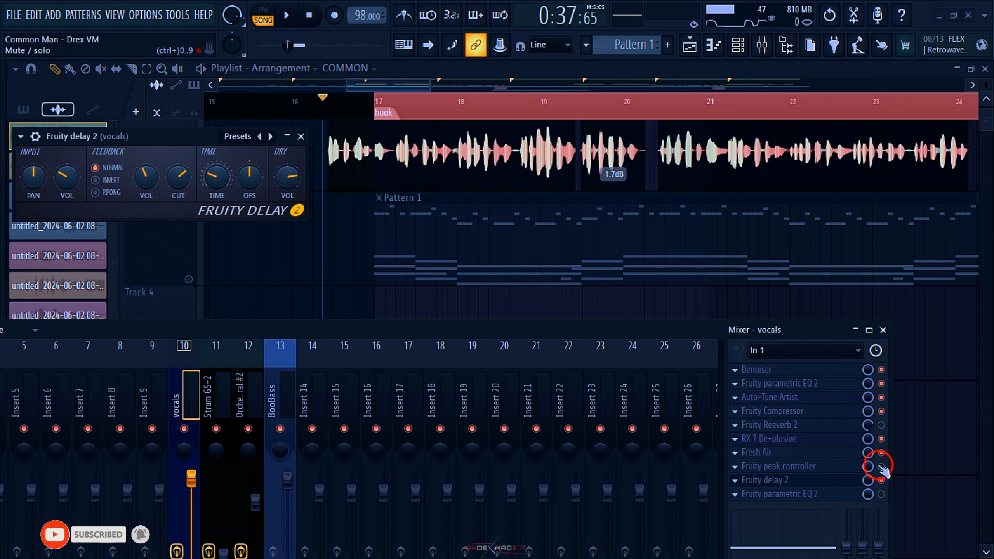
Switch on Fruity peak controller, play the vocals through it and Fruity delay 2, and open the peak controller
key(space)
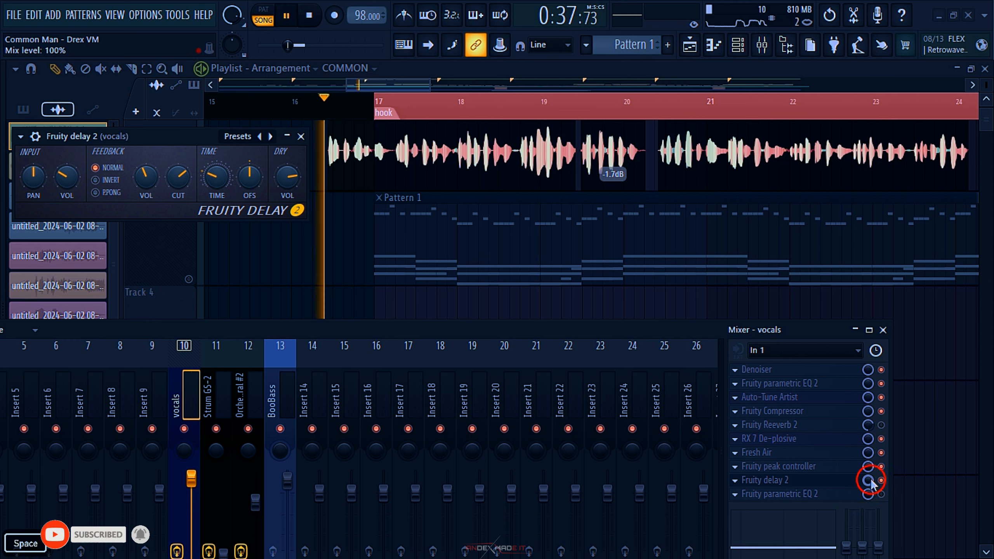
drag(825, 336, 809, 266)
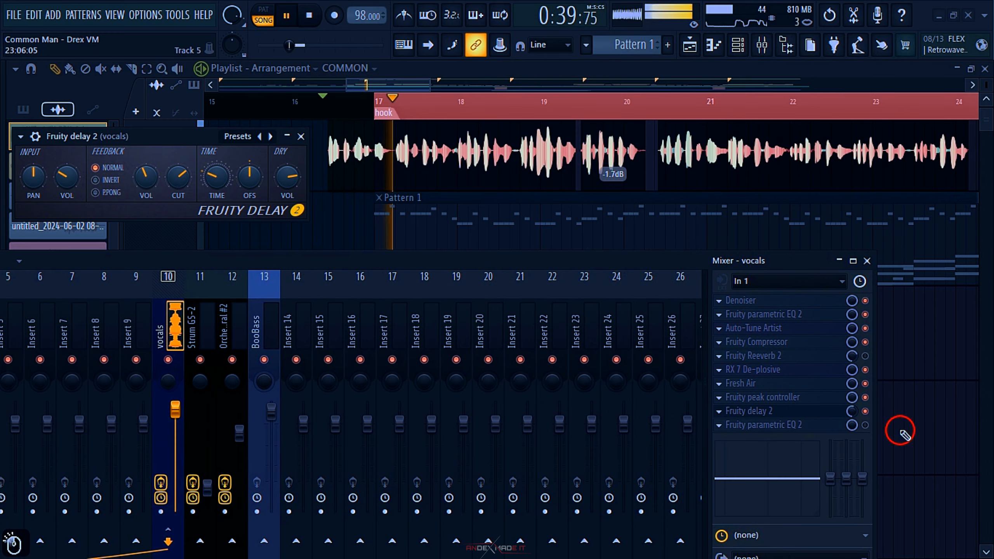
click(864, 411)
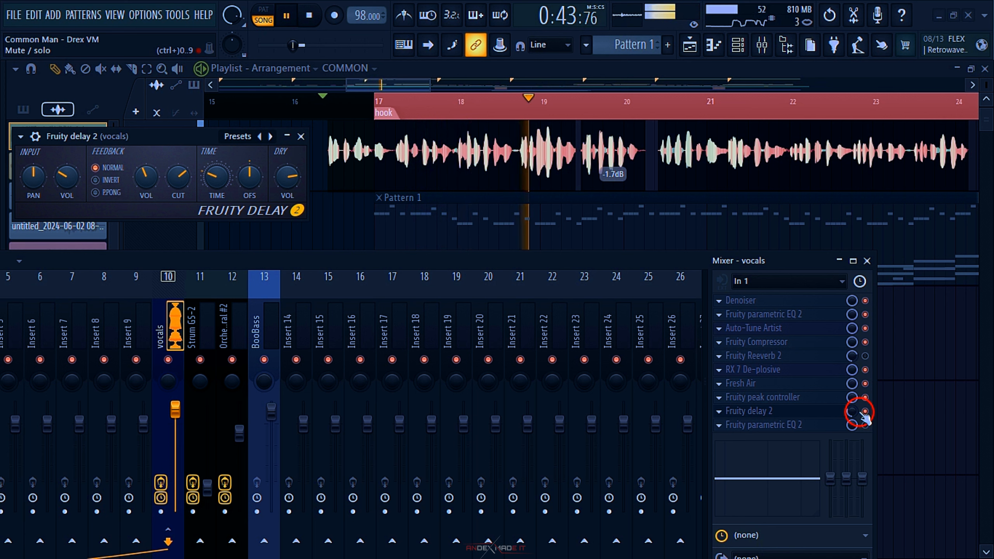
click(824, 398)
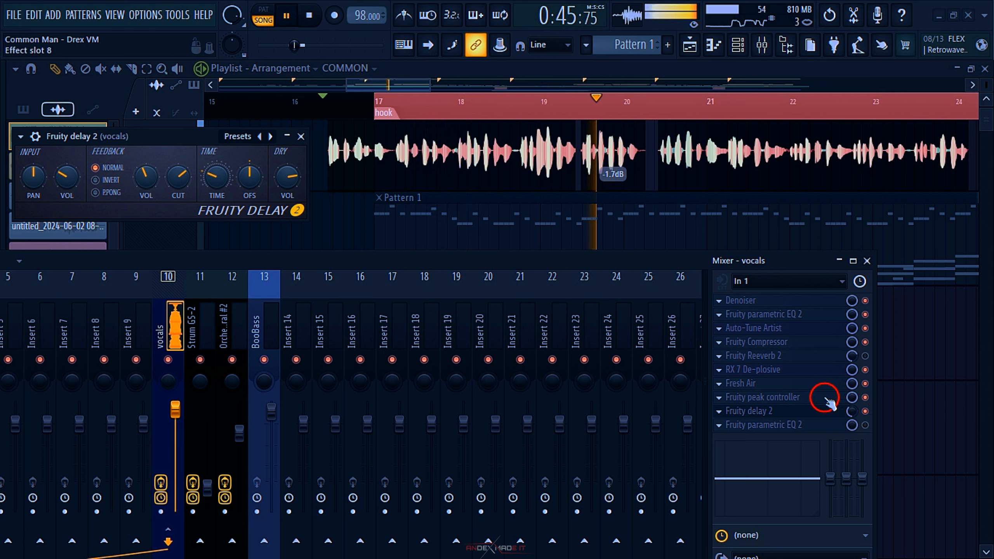
click(821, 414)
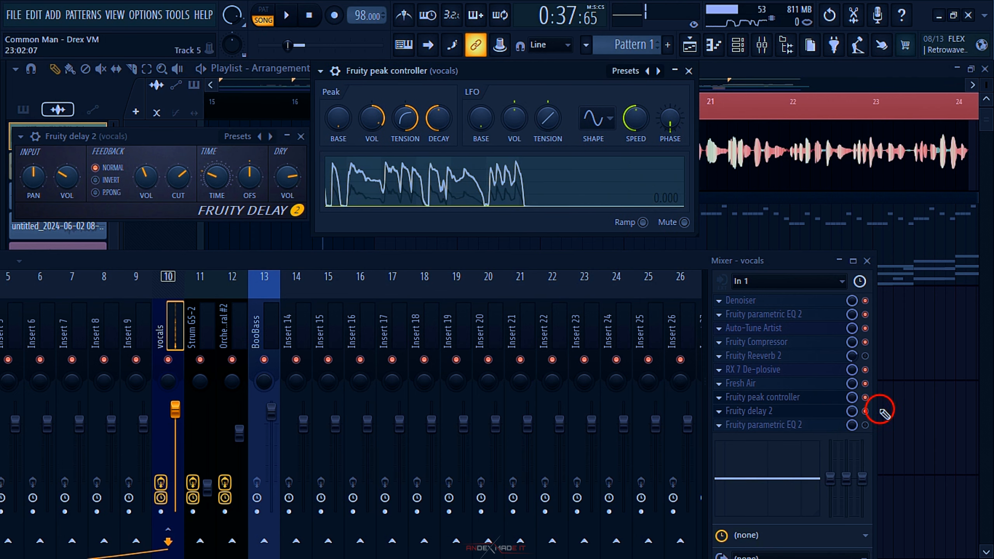
Open the controller link settings for Fruity delay 2's mix level and keep Peak ctrl - Peak as the internal controller
right_click(851, 411)
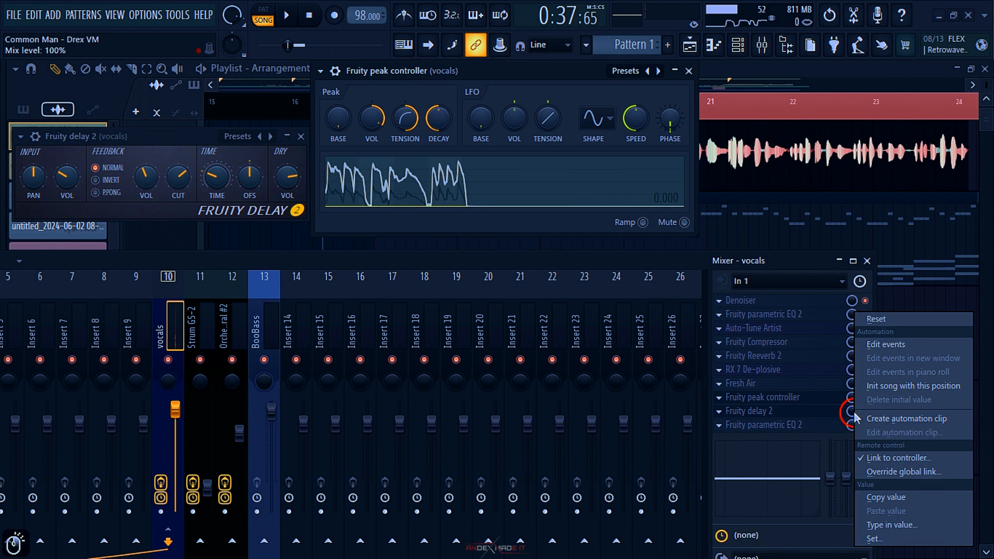
click(902, 458)
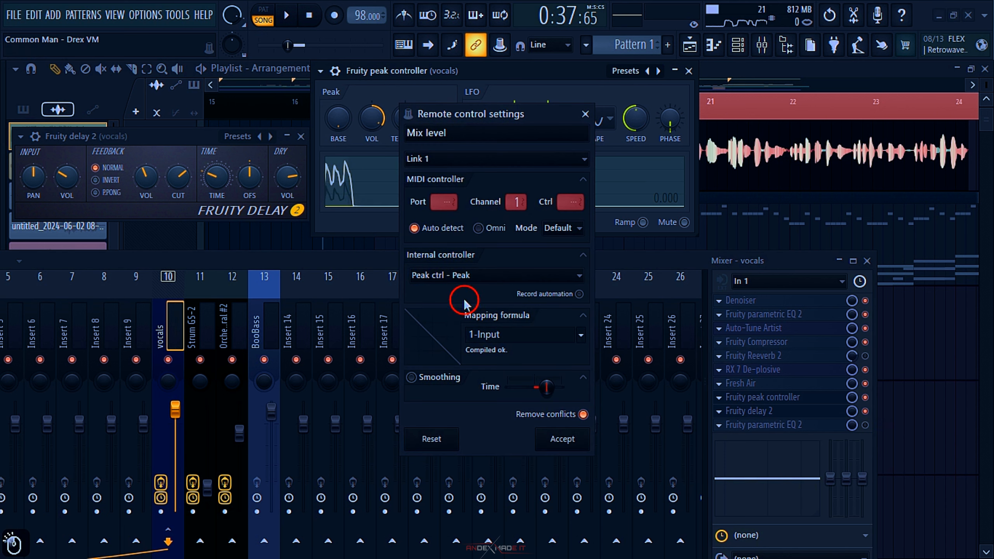
click(447, 275)
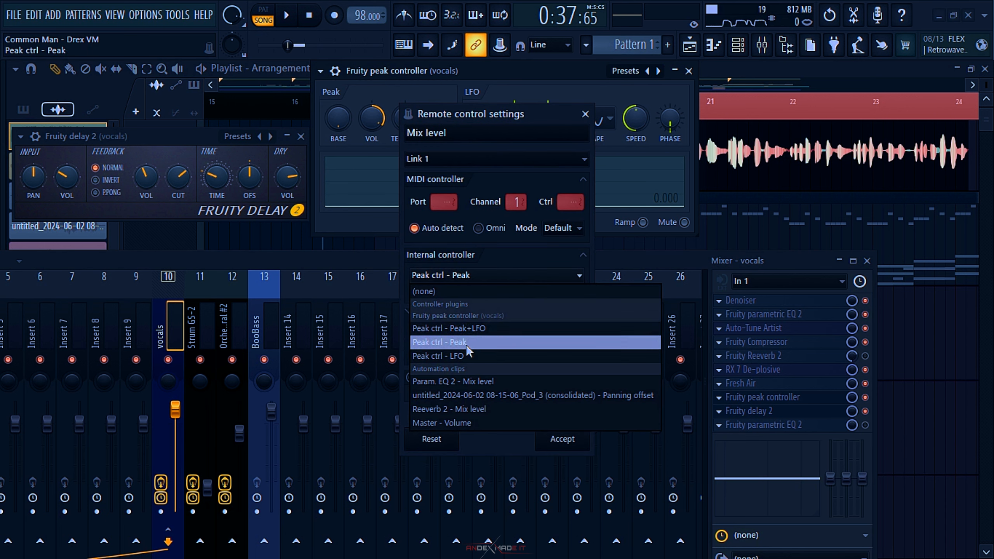
click(511, 262)
click(547, 273)
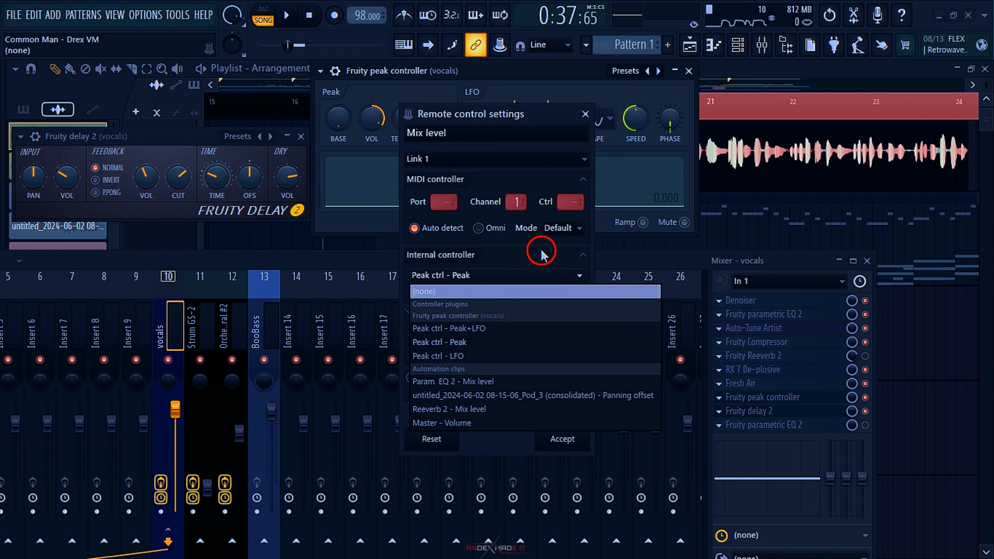
click(512, 274)
Try the Inverted and Default mapping formulas in the delay's mix level link settings to compare their curves
click(582, 335)
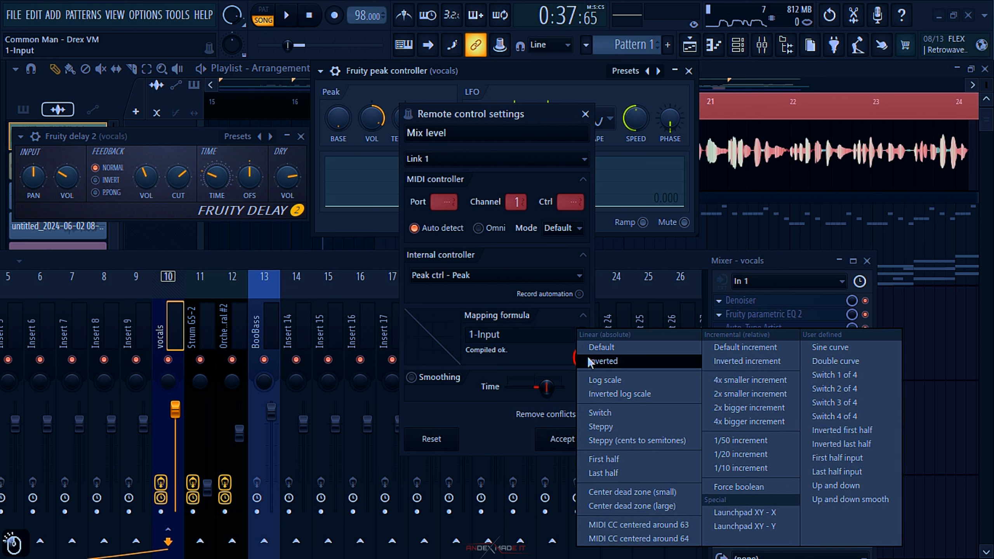
click(605, 361)
click(562, 435)
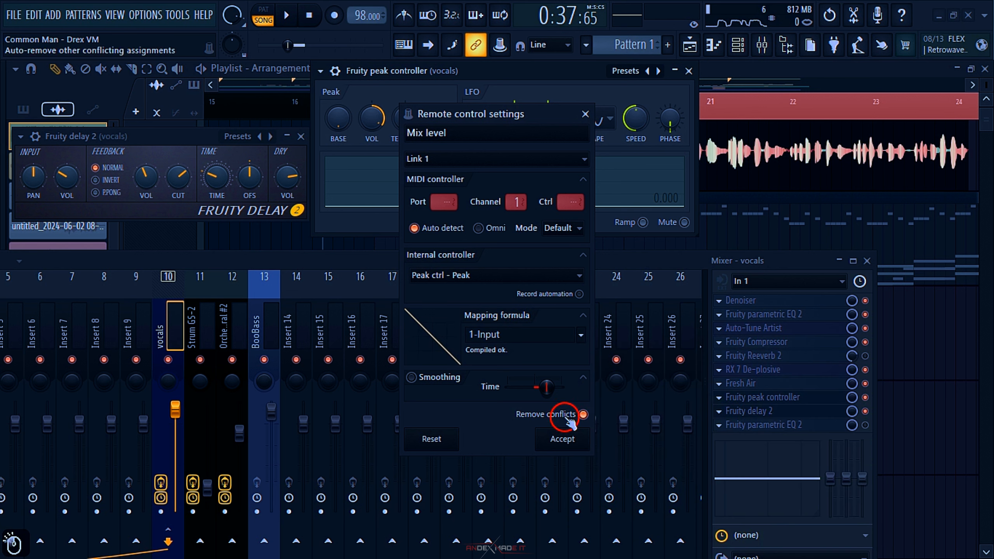
click(579, 336)
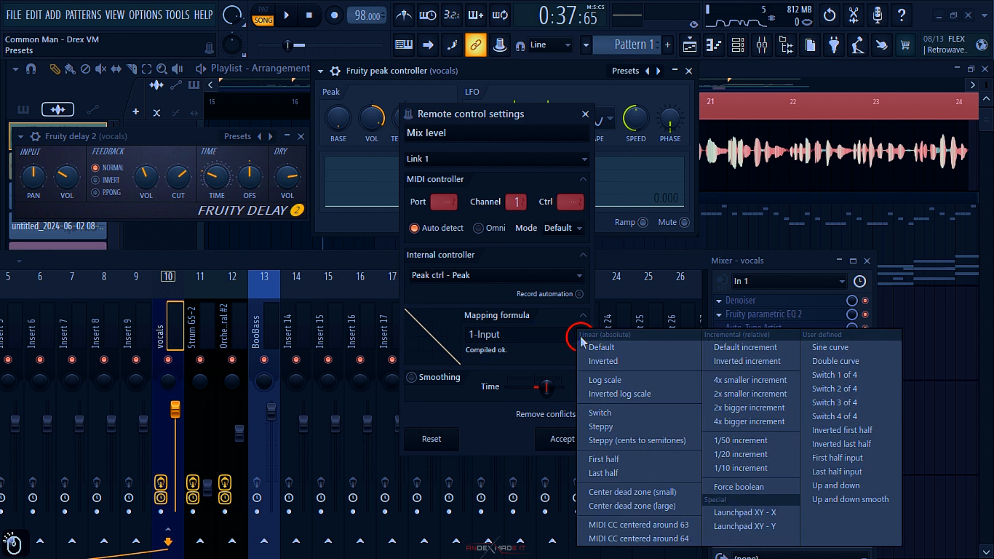
click(610, 347)
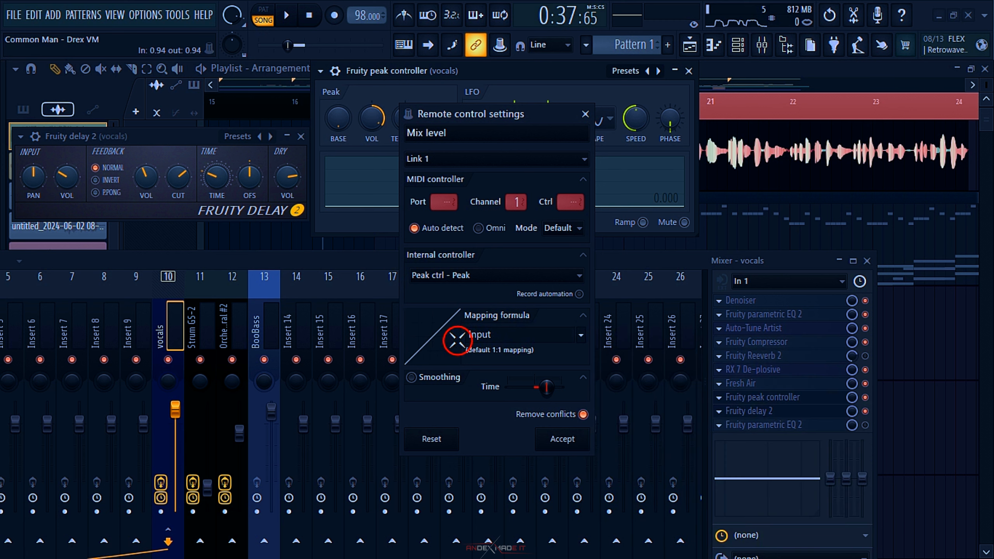
Set the mapping formula of the delay's mix level link to Inverted and accept the link settings
click(580, 336)
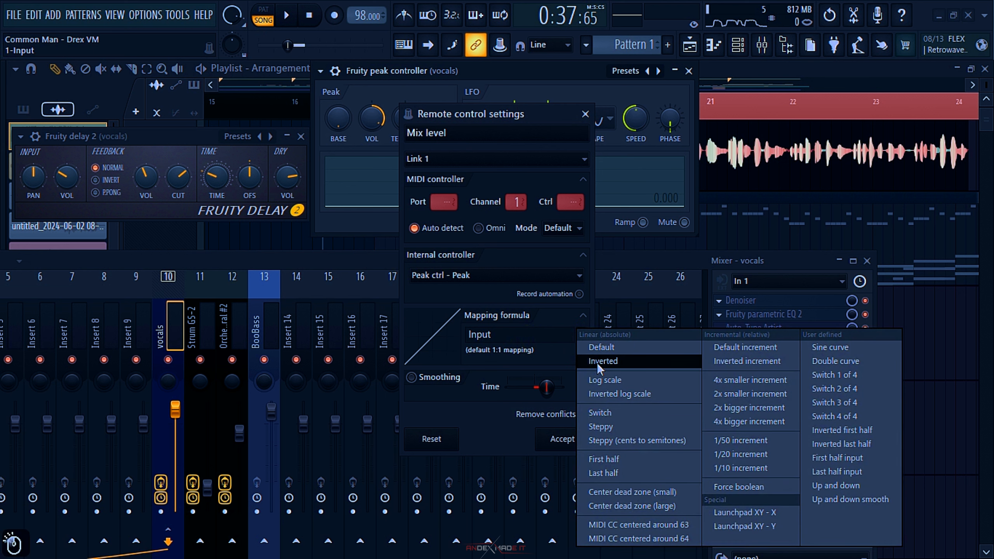
click(598, 361)
click(465, 324)
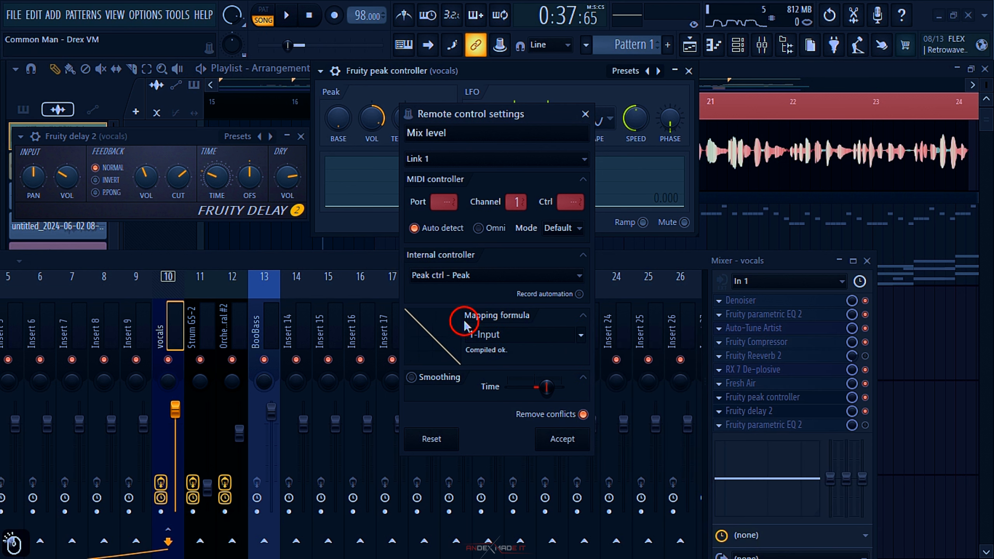
click(557, 437)
click(403, 119)
Play the vocals while raising the peak controller's peak volume to 159%, lowering it again, and adjusting the peak base level
key(space)
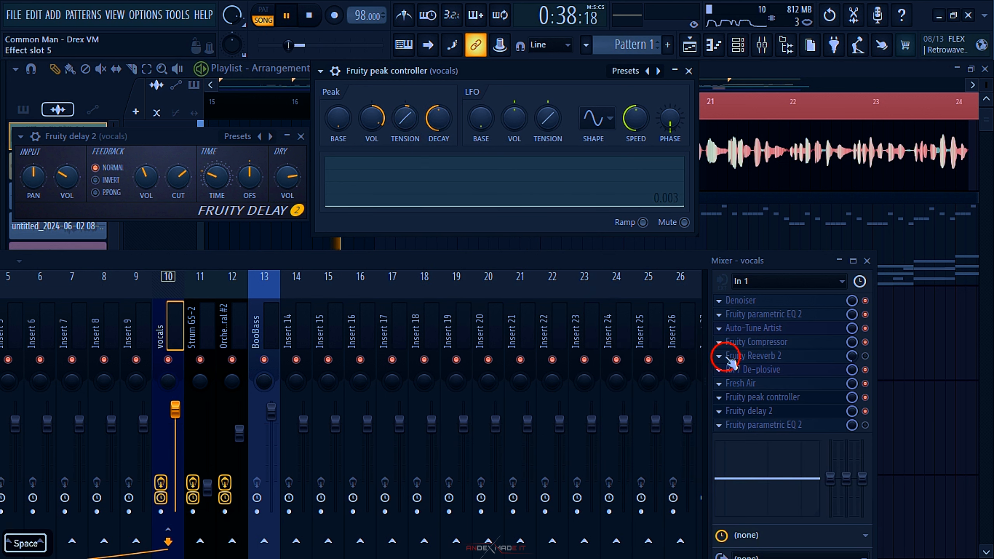
click(851, 424)
click(386, 120)
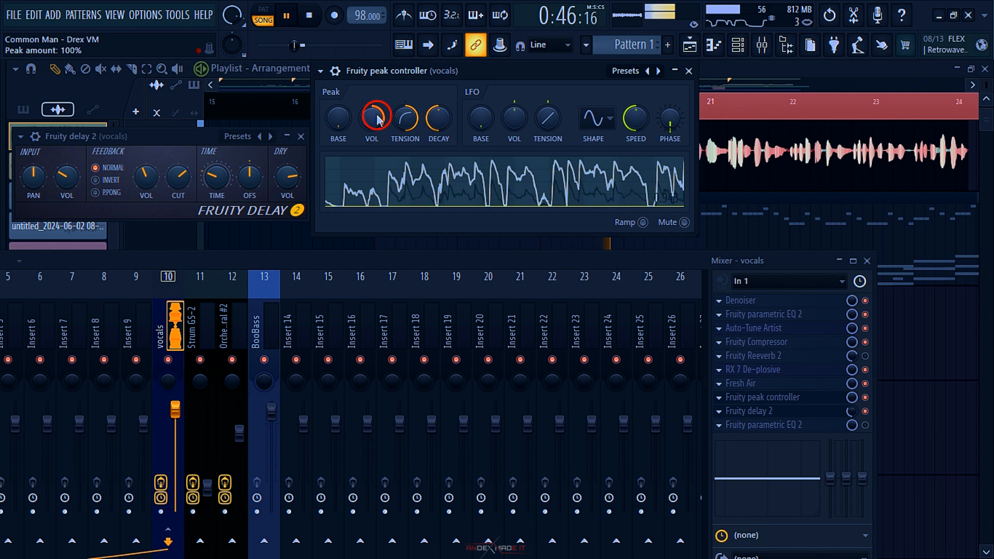
drag(379, 121, 369, 99)
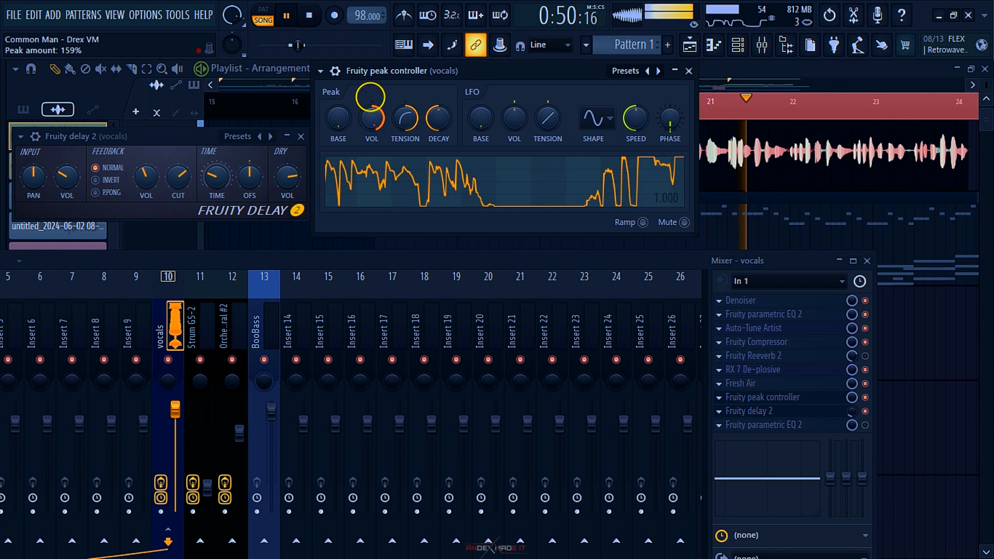
click(372, 124)
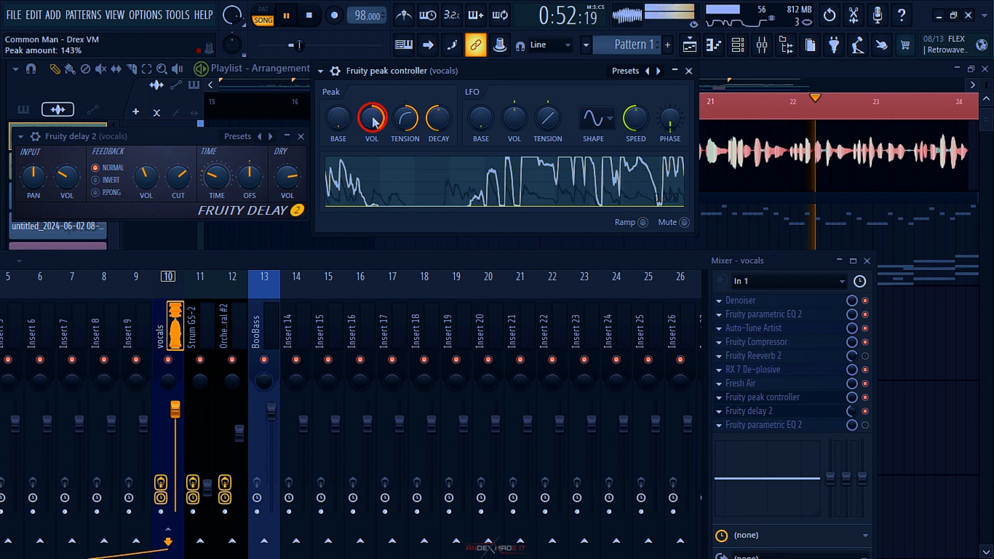
scroll(371, 124, down, 5)
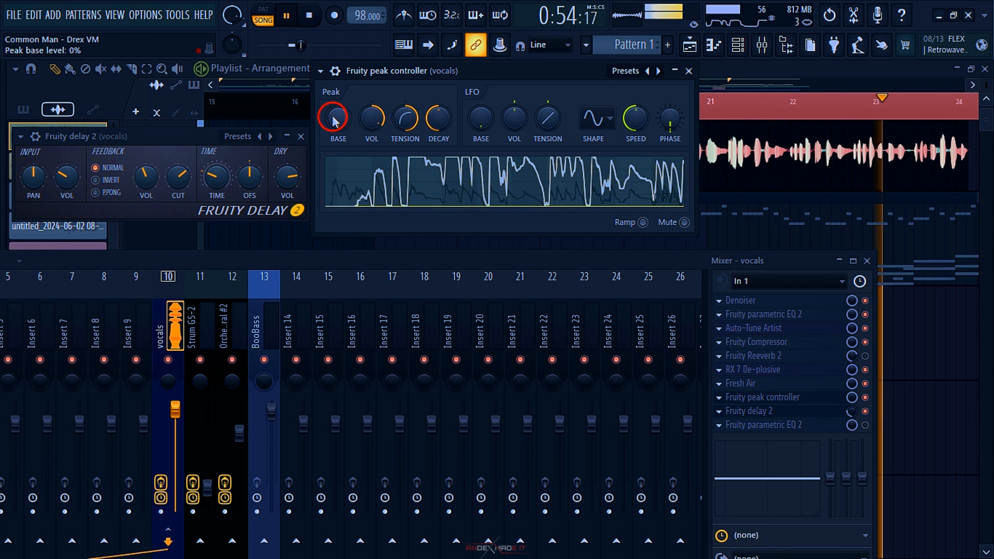
drag(333, 117, 343, 80)
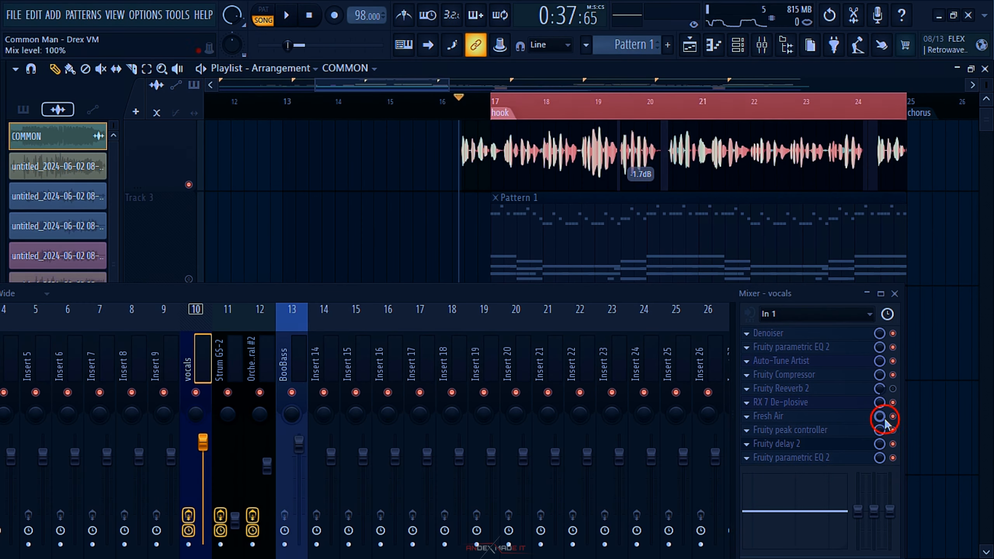
Open the last Fruity parametric EQ 2 in the vocals effect chain and play the vocals to examine its curve against the signal
drag(816, 308, 767, 281)
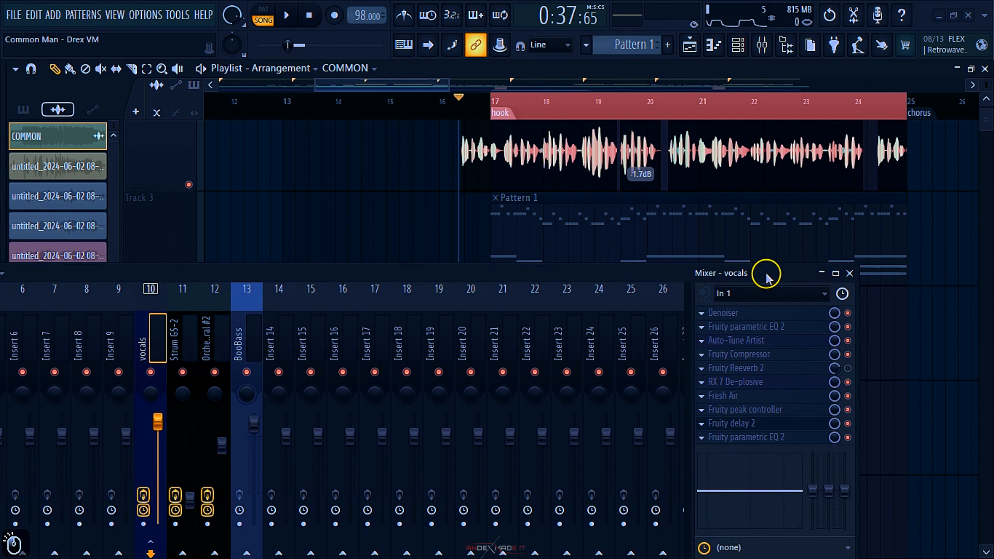
click(781, 435)
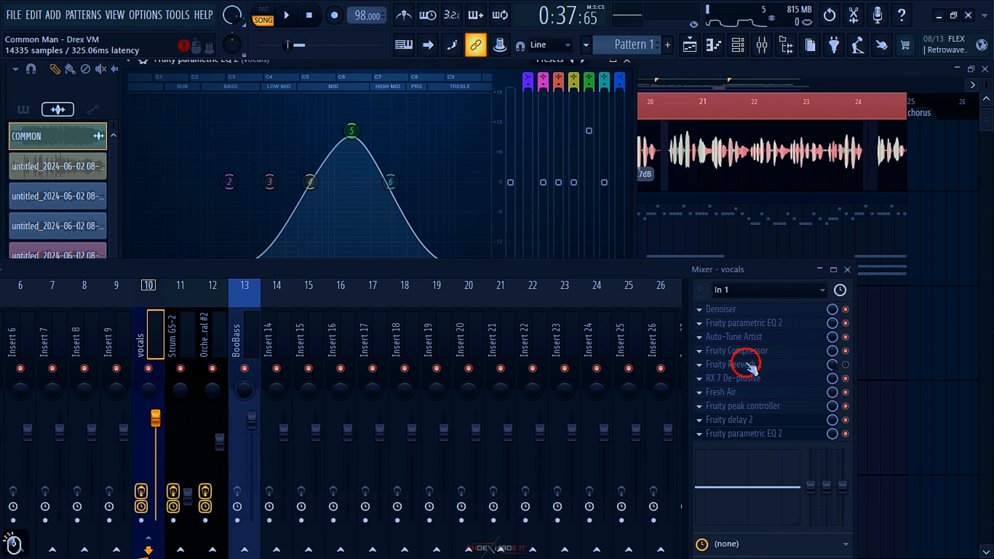
drag(610, 280, 596, 384)
key(space)
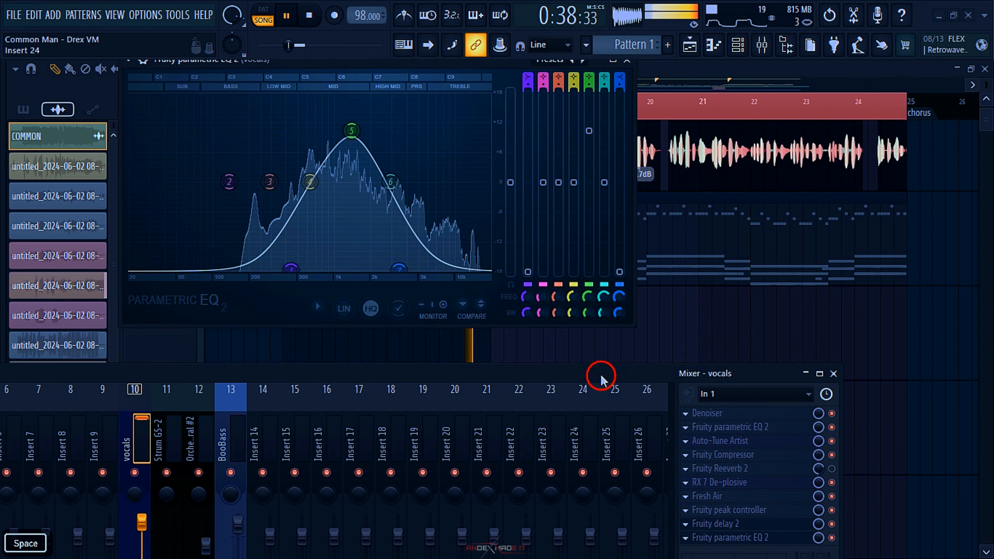
drag(720, 374, 718, 328)
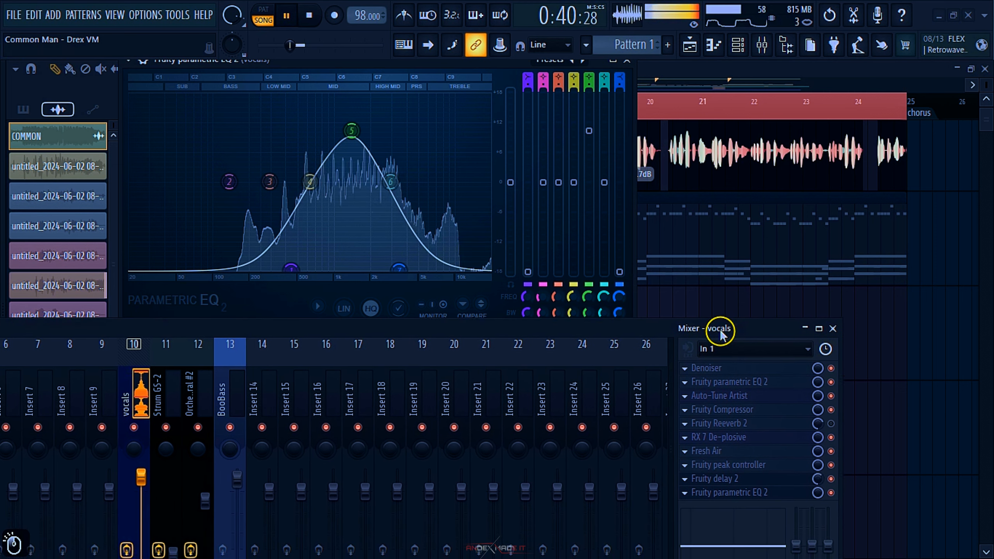
Bypass the last Fruity parametric EQ 2 on the vocals track, close its editor and stop playback
click(829, 490)
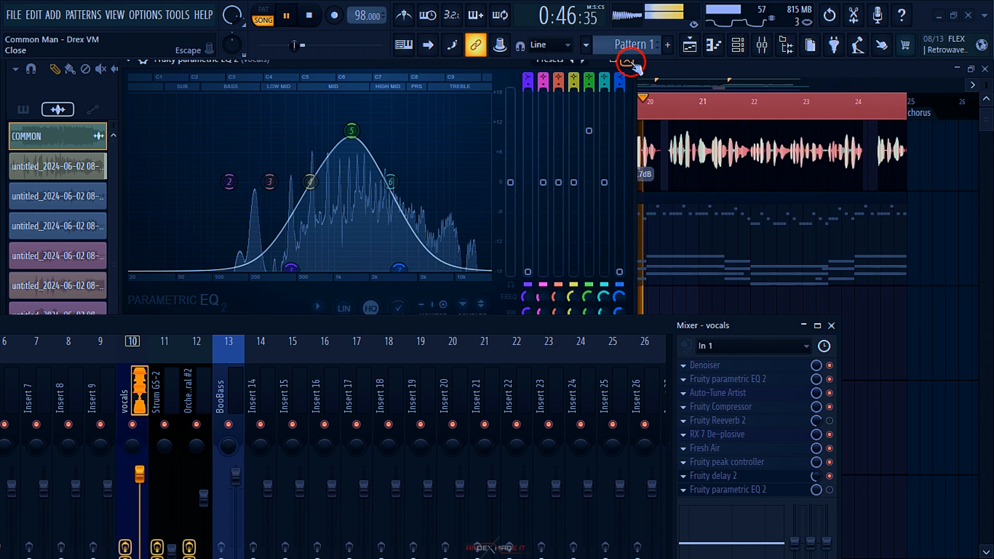
click(630, 63)
key(space)
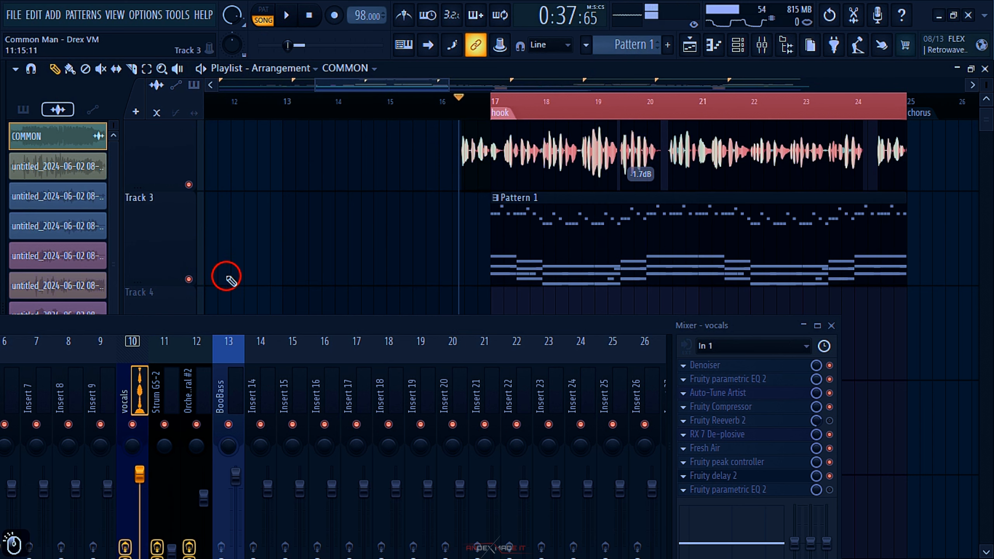
Play the hook from the start marker to hear the processed vocals together with the instruments, and stop playback
scroll(315, 244, down, 3)
key(space)
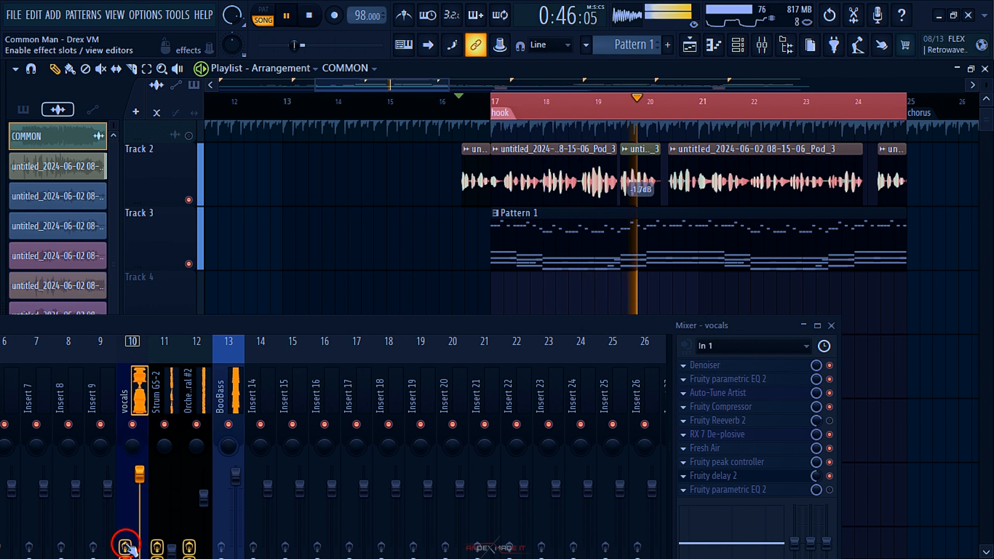
key(space)
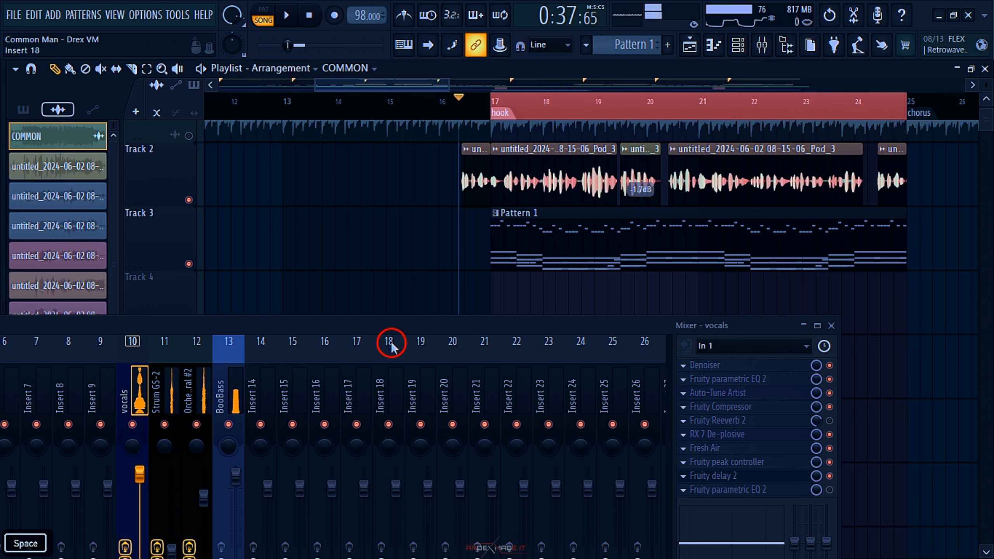
Slice off the clip end and the following clip's start around the gap after bar 20 on Track 2, and check the other vocal clip edges
drag(442, 329, 437, 439)
ctrl+scroll(655, 211, up, 8)
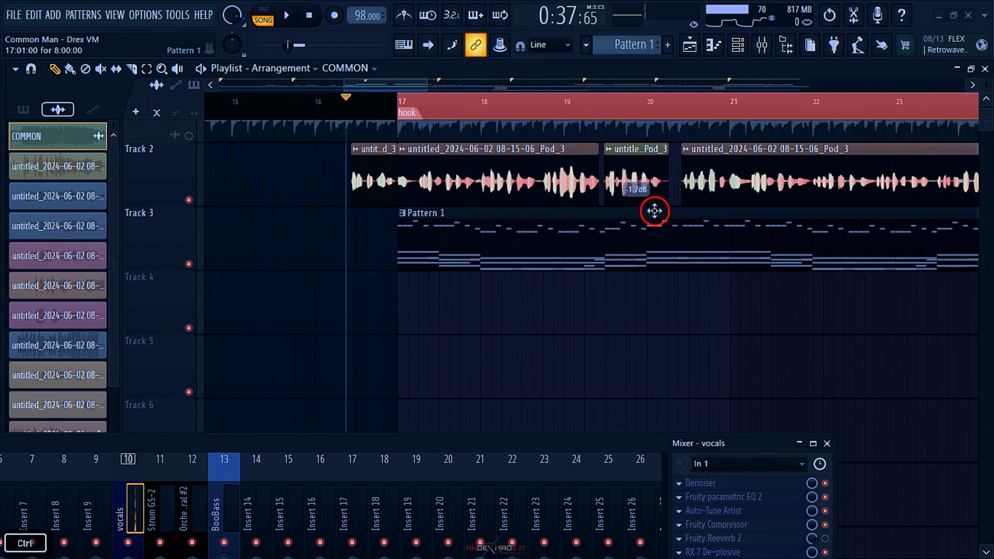
click(644, 182)
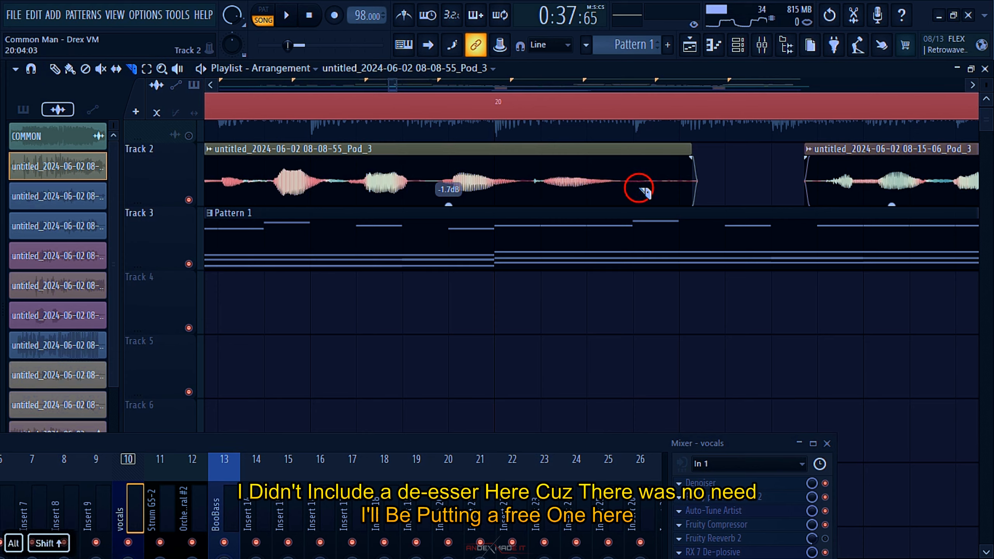
alt+shift+right_click(625, 191)
alt+shift+right_click(821, 191)
ctrl+scroll(776, 191, down, 3)
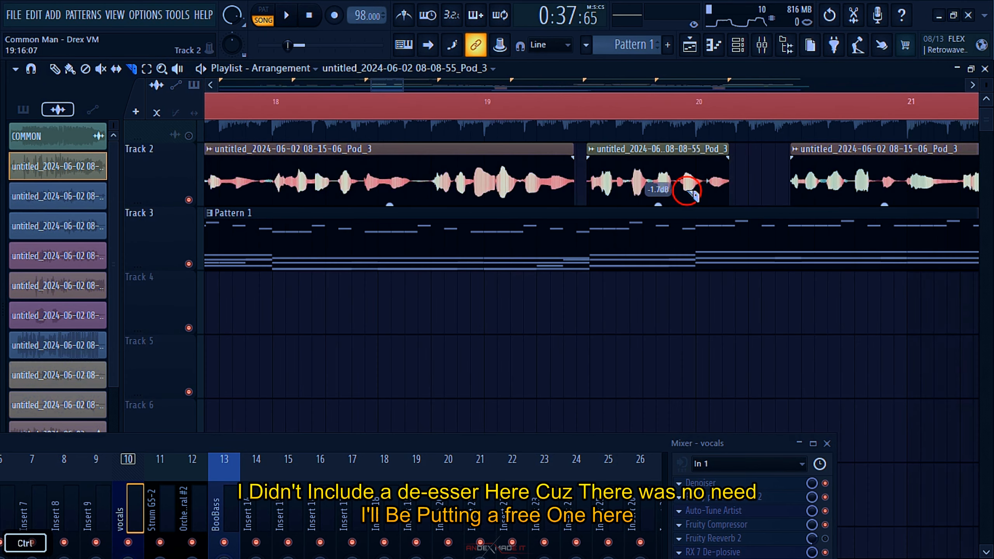
ctrl+scroll(590, 182, up, 3)
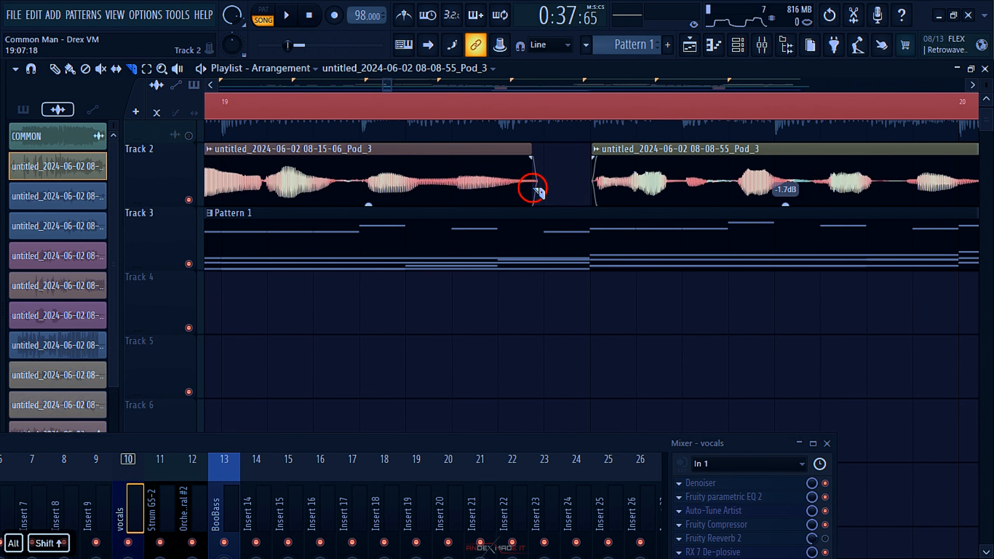
ctrl+scroll(538, 190, down, 6)
ctrl+scroll(410, 184, up, 5)
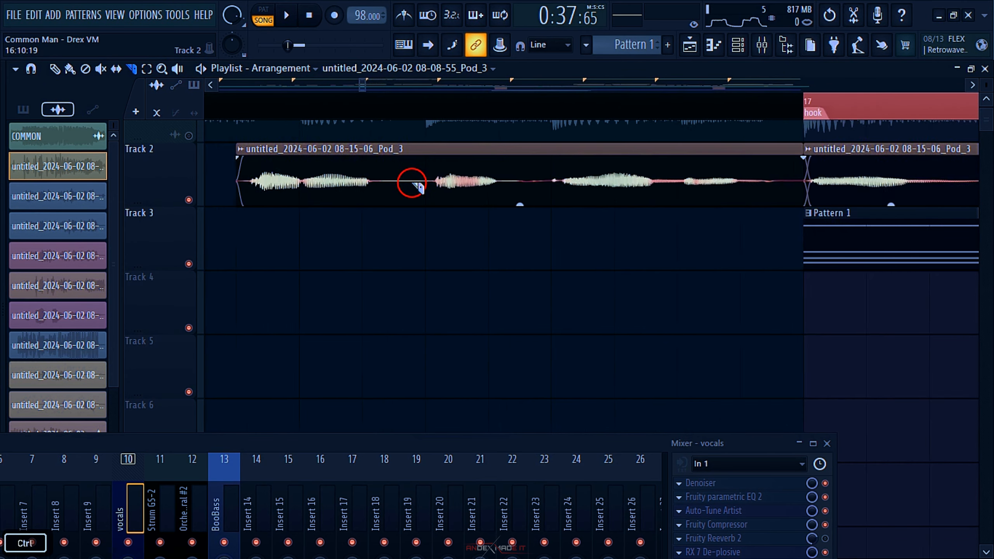
Play the hook, unmute the COMMON track and its audio clip to compare, and mute the clip again
key(space)
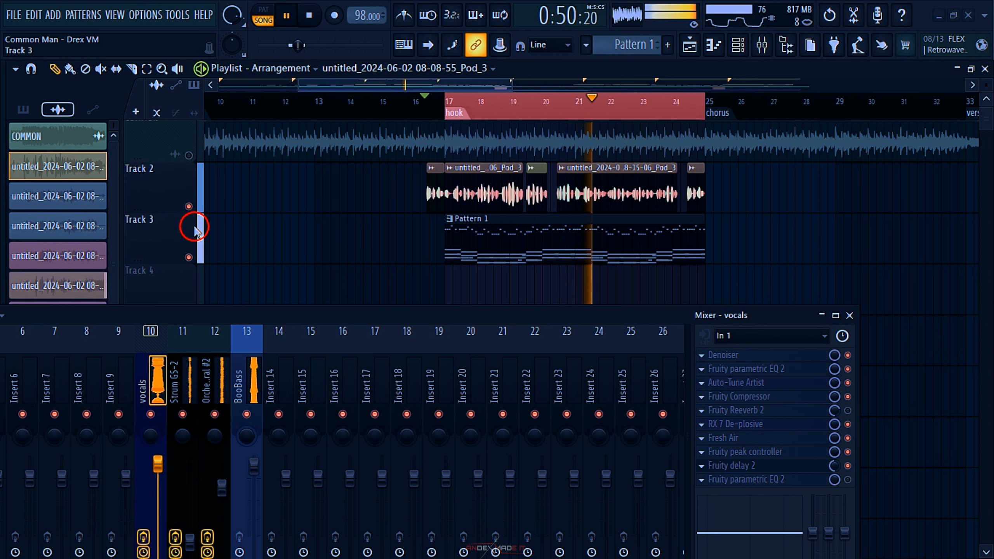
click(188, 155)
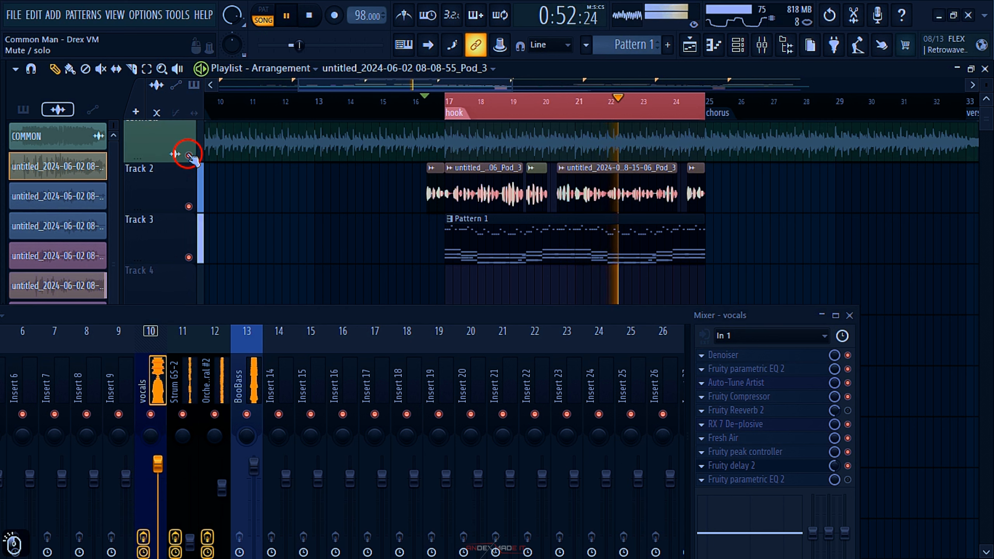
key(t)
click(313, 146)
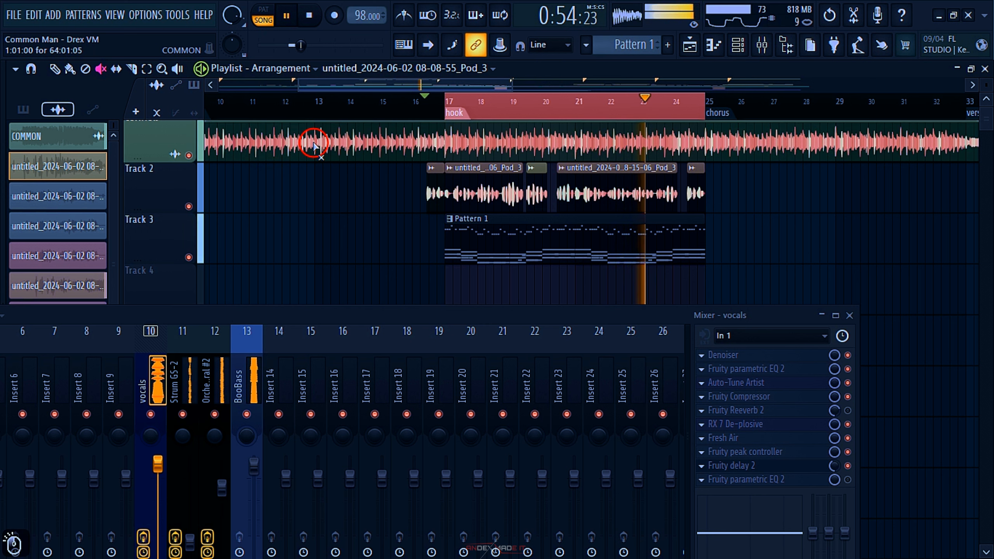
click(313, 146)
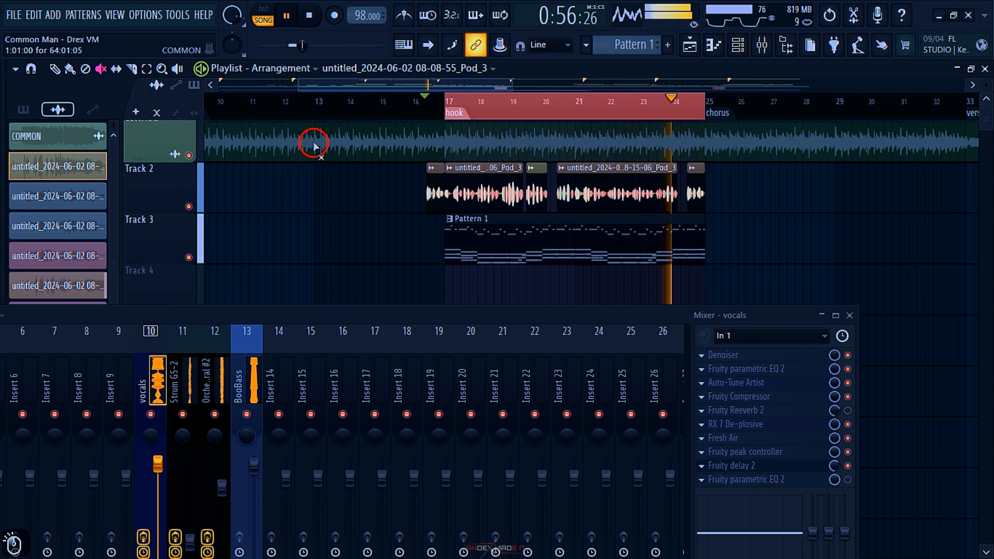
key(p)
Play the hook with all effects on the vocals track bypassed, and re-enable them during playback to compare
click(146, 538)
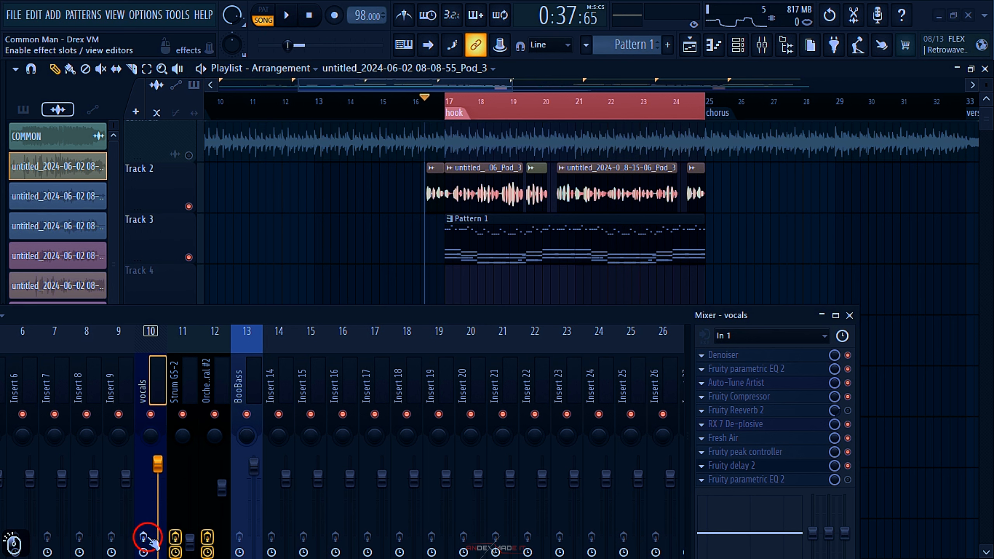
key(space)
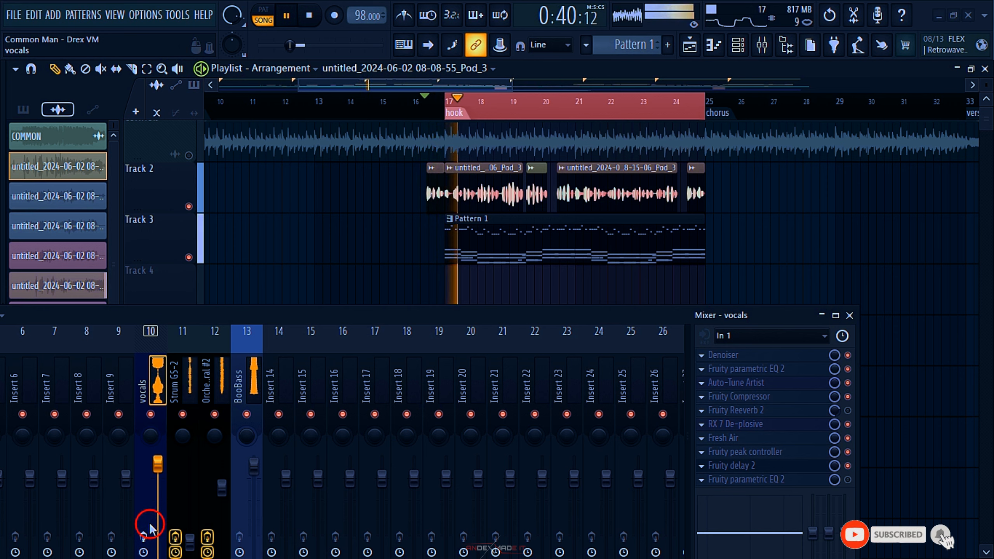
click(143, 538)
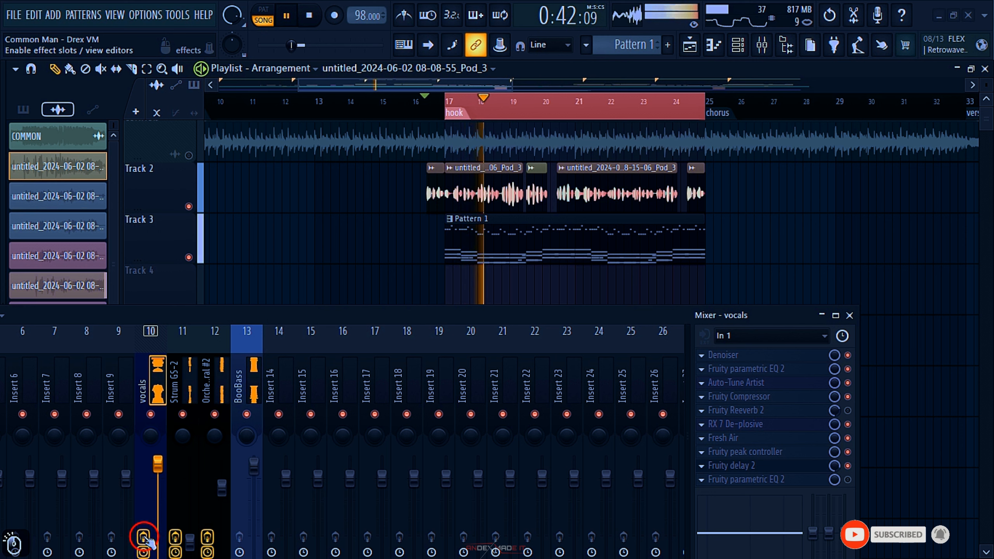